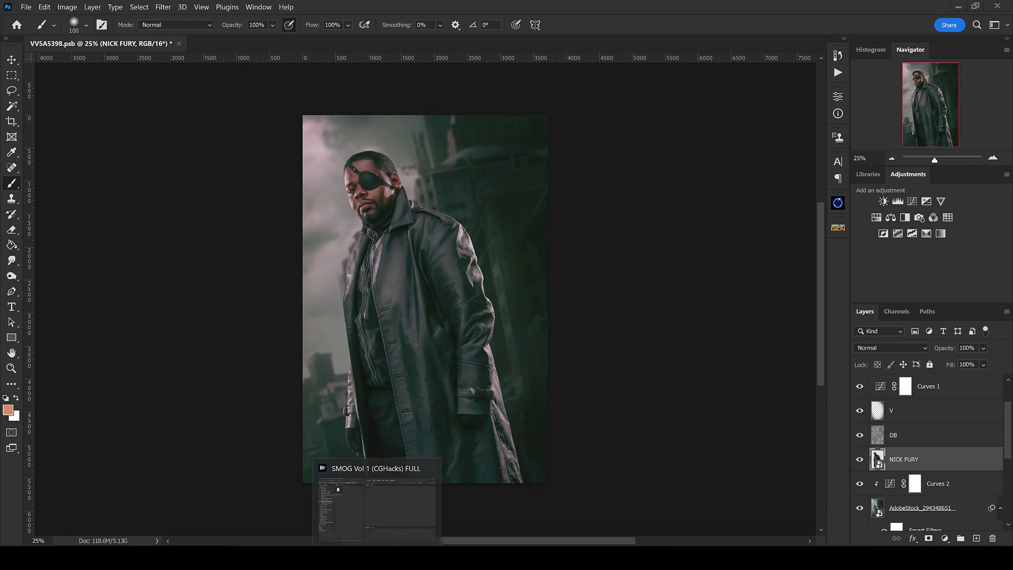
# Step: In Bridge, open the SMOG Vol 1 (CGHacks) folder, filter to rated items, and drag smoke image 134 to Photoshop
pyautogui.click(376, 558)
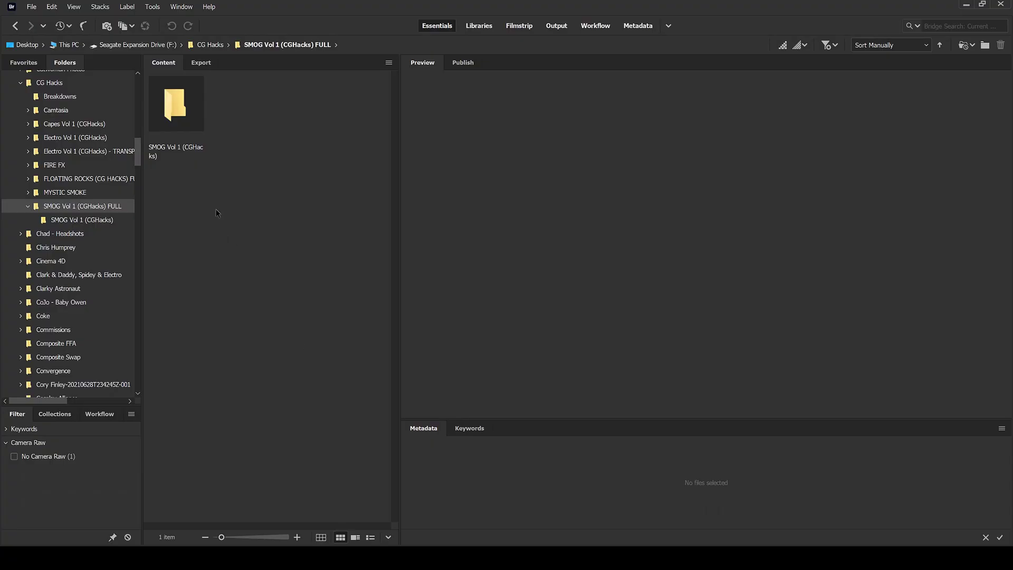
pyautogui.click(67, 221)
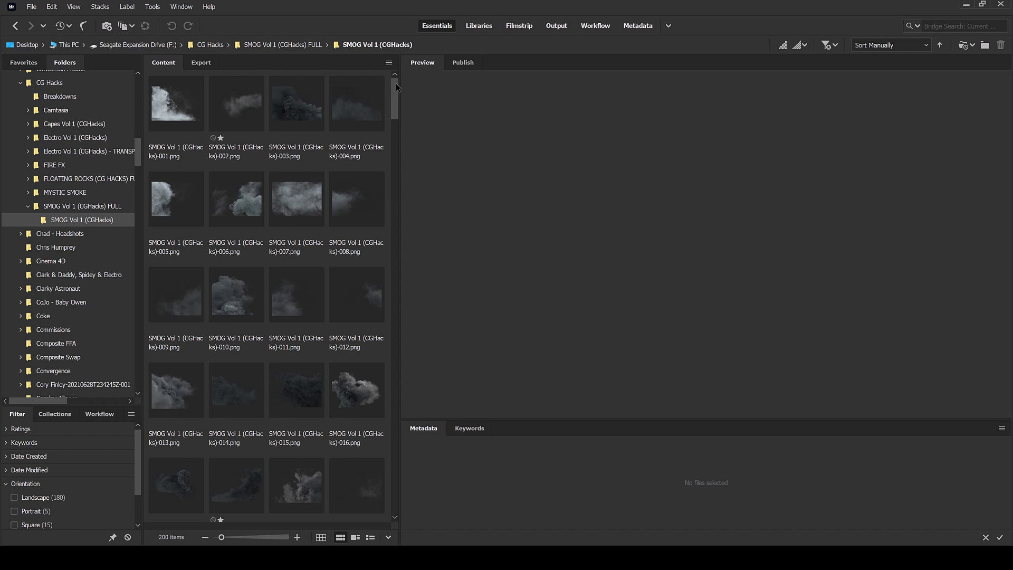
pyautogui.moveTo(395, 101); pyautogui.dragTo(395, 314)
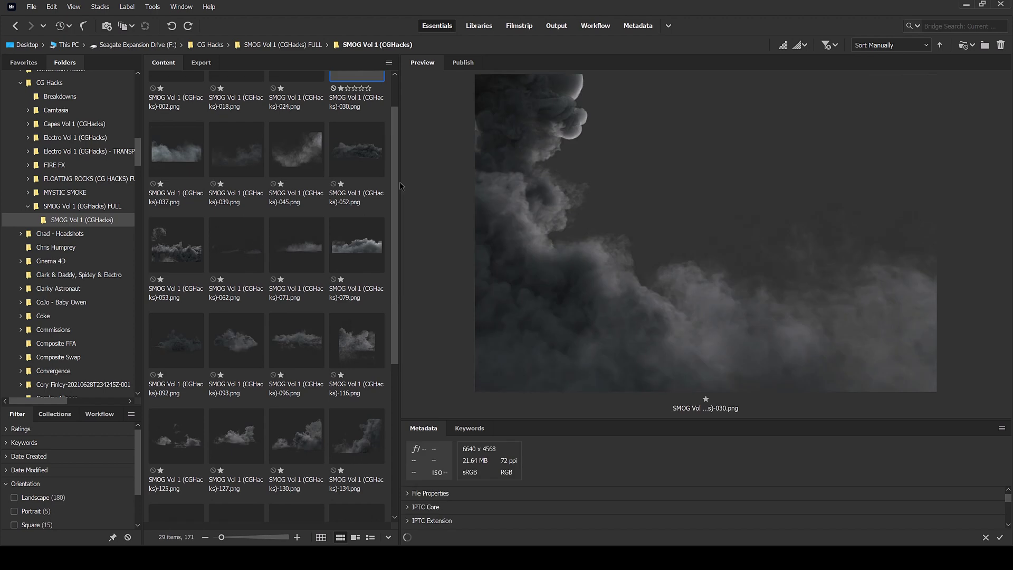
pyautogui.moveTo(399, 182); pyautogui.dragTo(399, 325)
pyautogui.click(361, 183)
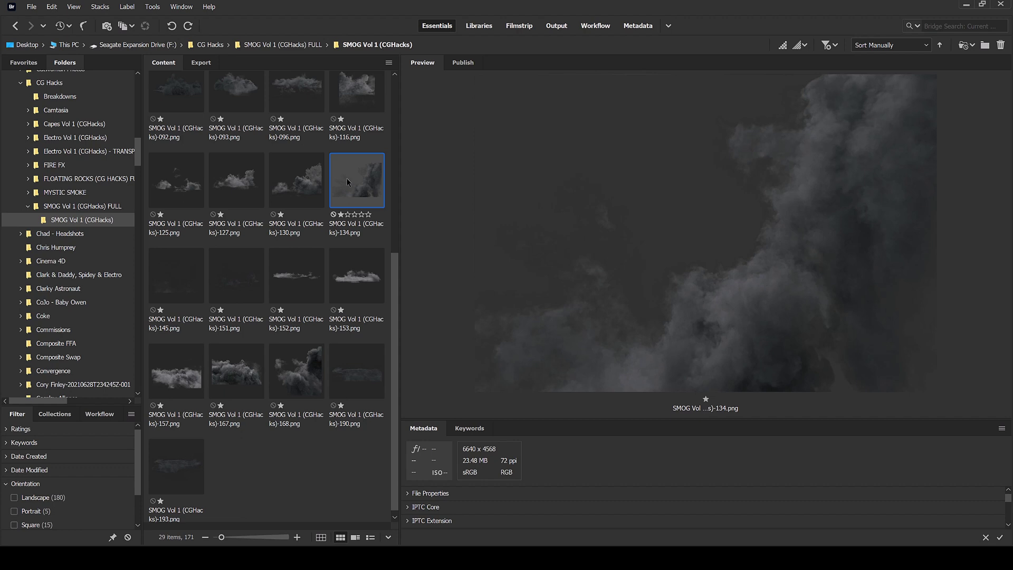
pyautogui.moveTo(347, 182); pyautogui.dragTo(457, 403)
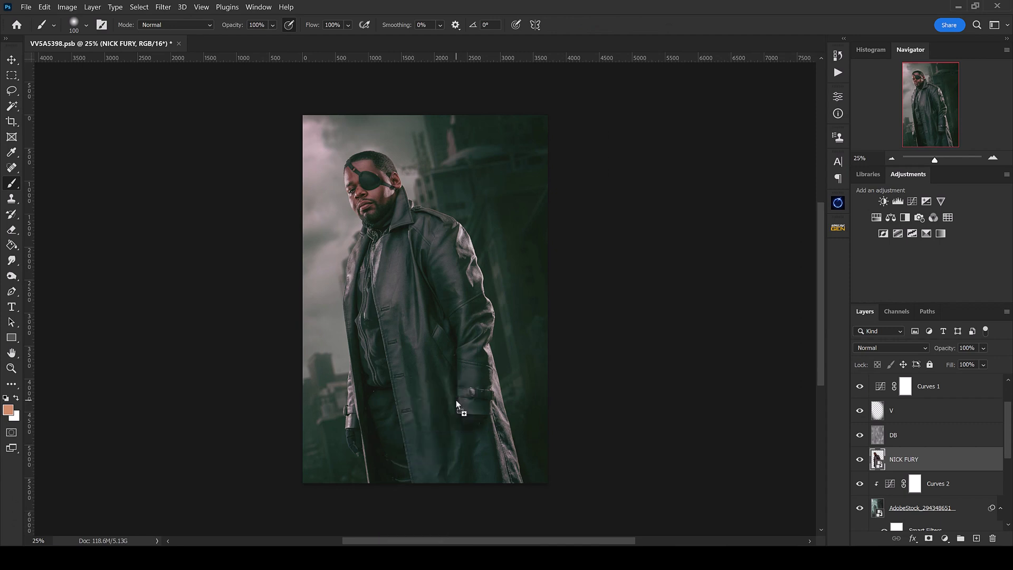
# Step: Place smoke image 134 above NICK FURY, scaled to 29.72% and rotated -3.71°
pyautogui.moveTo(456, 400); pyautogui.dragTo(455, 400)
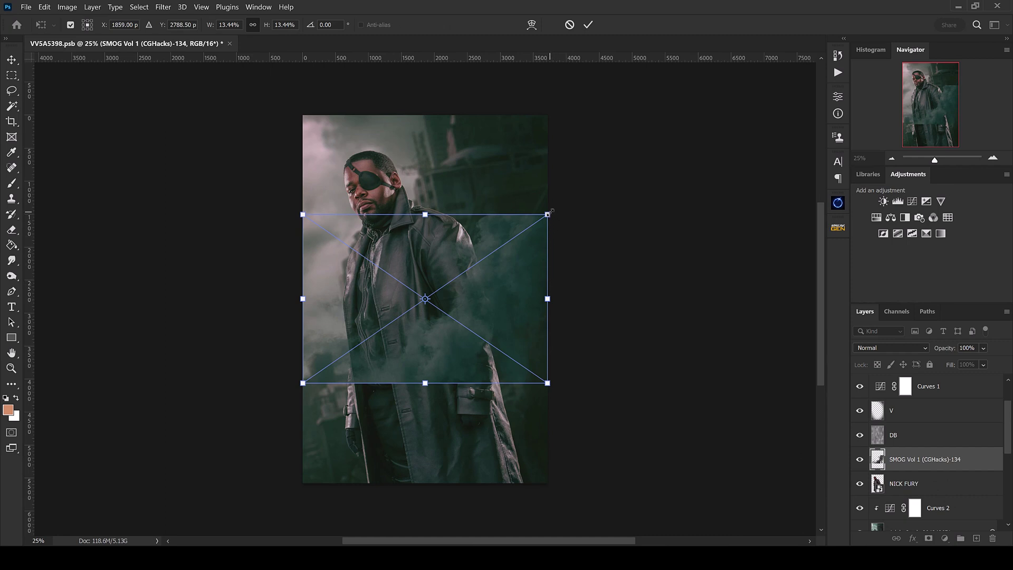
pyautogui.moveTo(552, 212); pyautogui.dragTo(719, 102)
pyautogui.moveTo(603, 206); pyautogui.dragTo(627, 225)
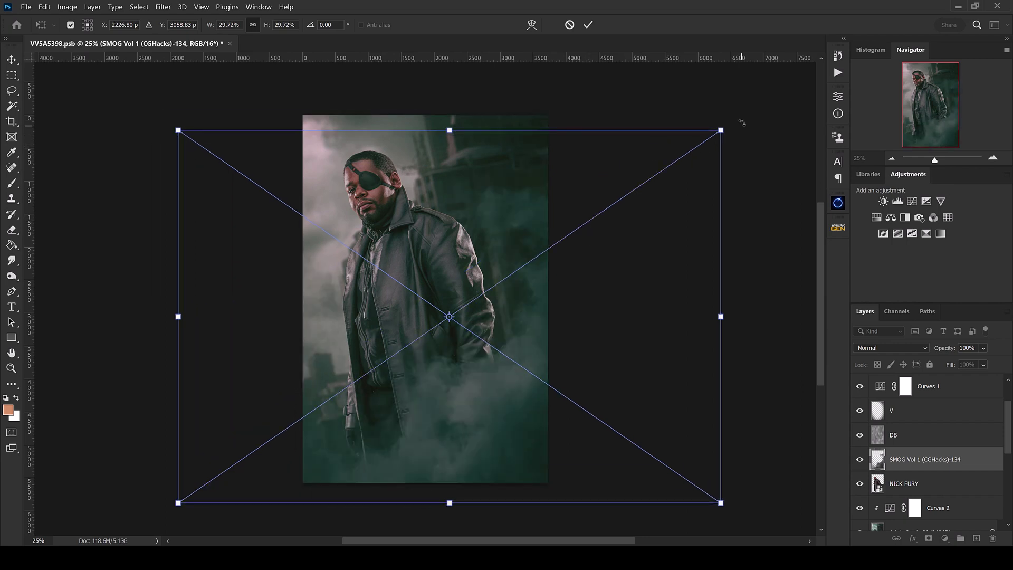
pyautogui.moveTo(739, 120); pyautogui.dragTo(716, 70)
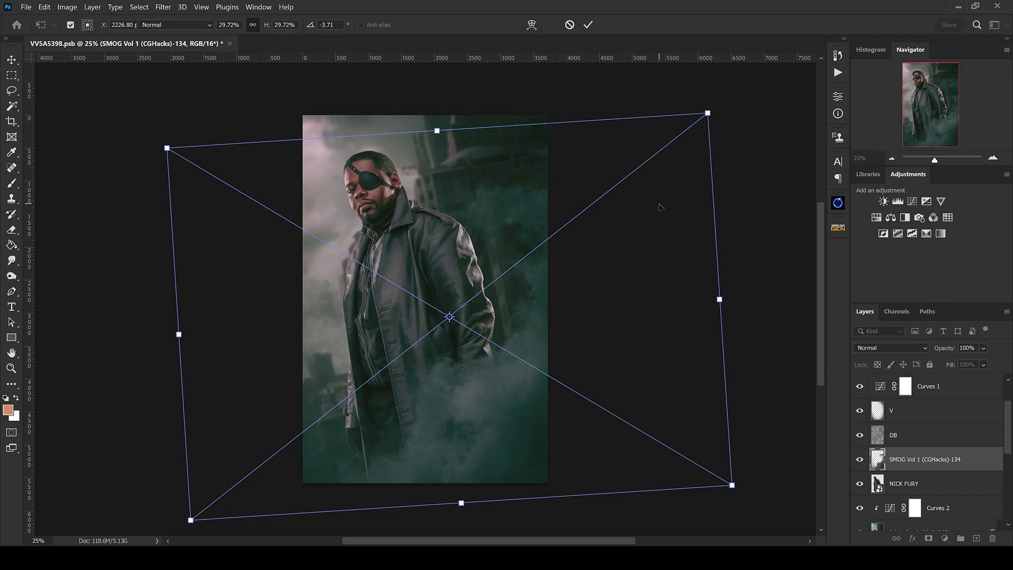
pyautogui.press('Return')
pyautogui.press('b')
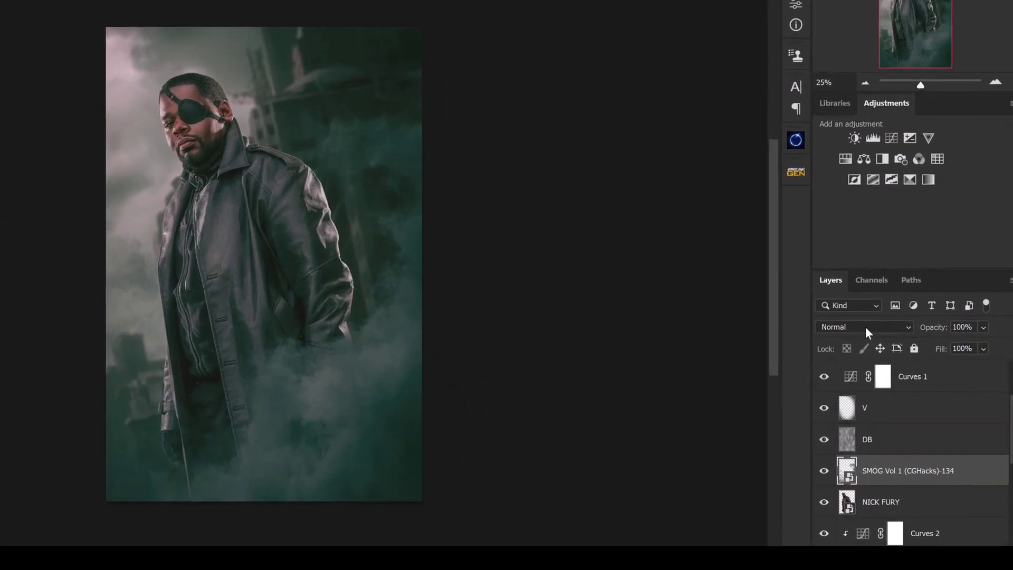
pyautogui.click(890, 349)
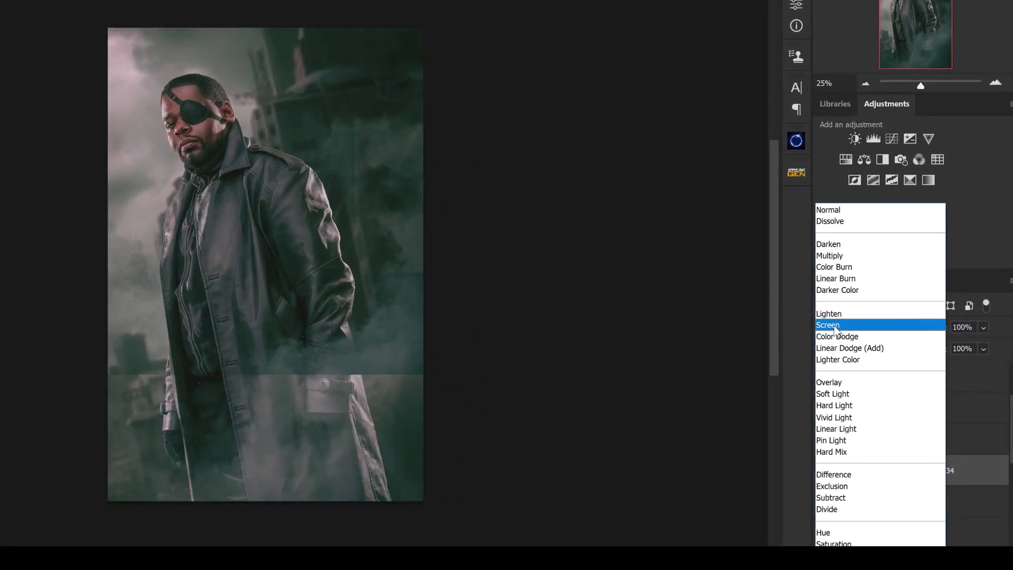
pyautogui.click(865, 325)
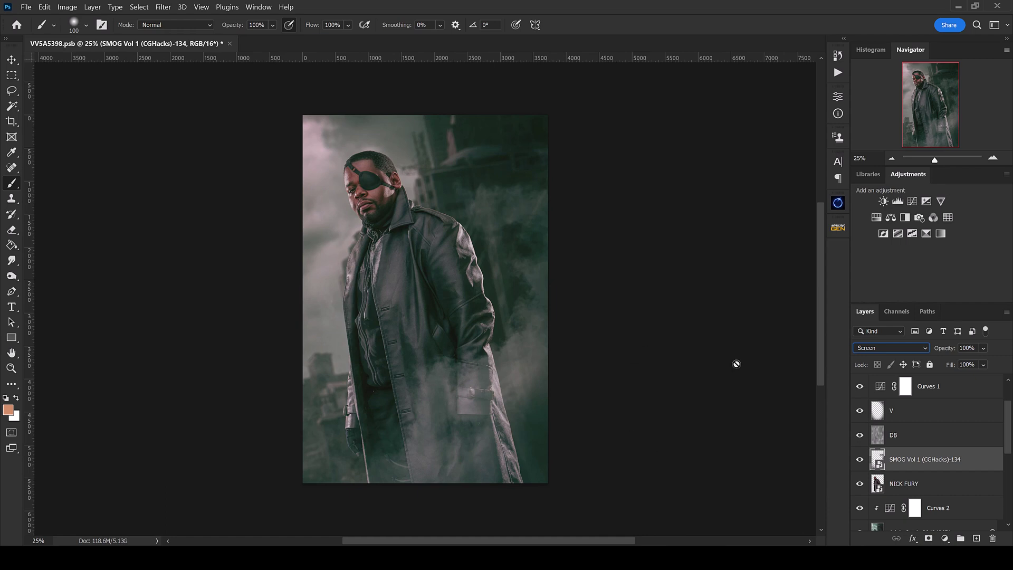
pyautogui.press('Home')
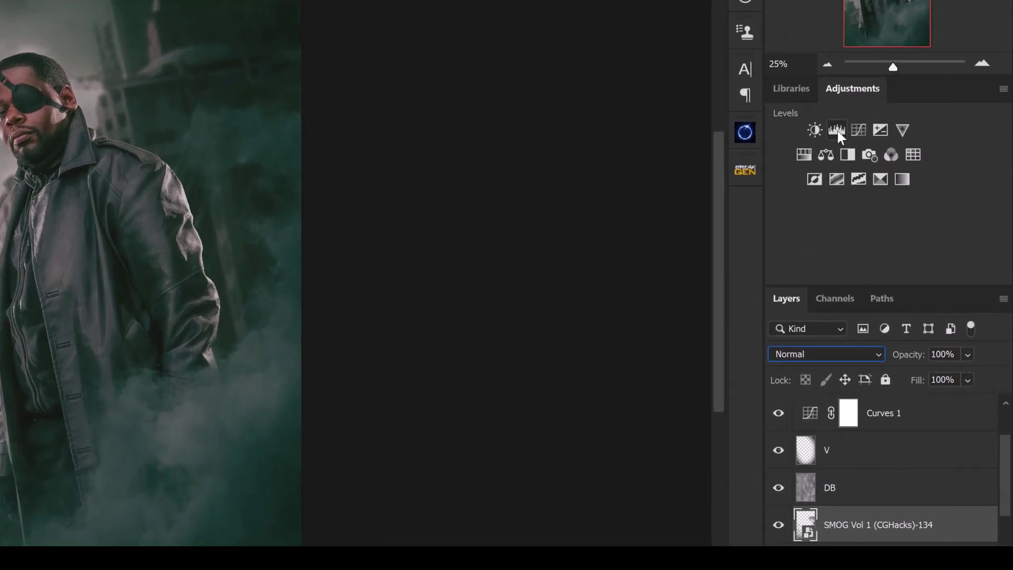
# Step: Clip a Levels adjustment to the smoke with black 13, midtone 0.76 and white 153
pyautogui.click(837, 130)
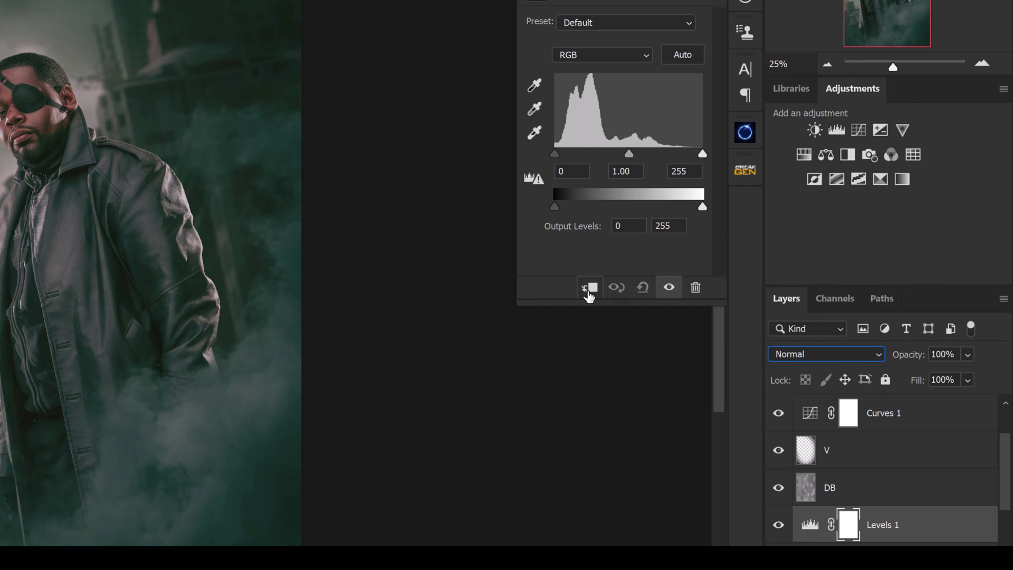
pyautogui.click(589, 289)
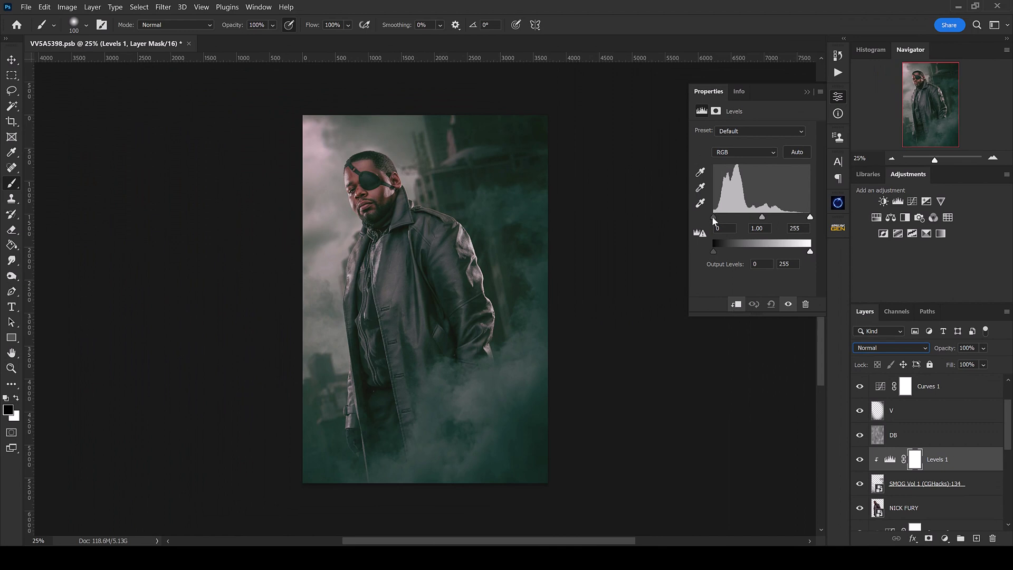
pyautogui.moveTo(714, 217); pyautogui.dragTo(727, 217)
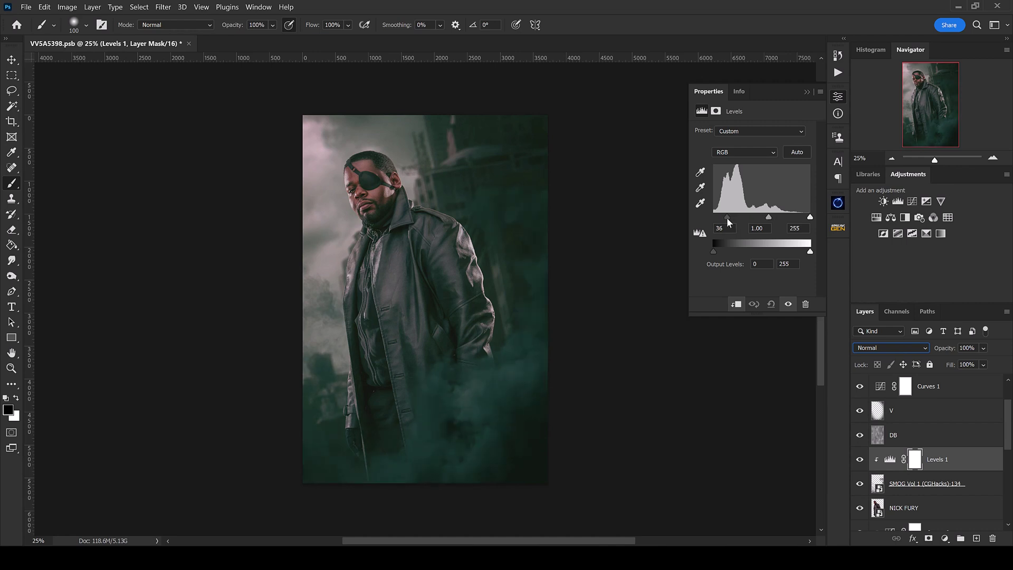
pyautogui.moveTo(810, 217); pyautogui.dragTo(738, 217)
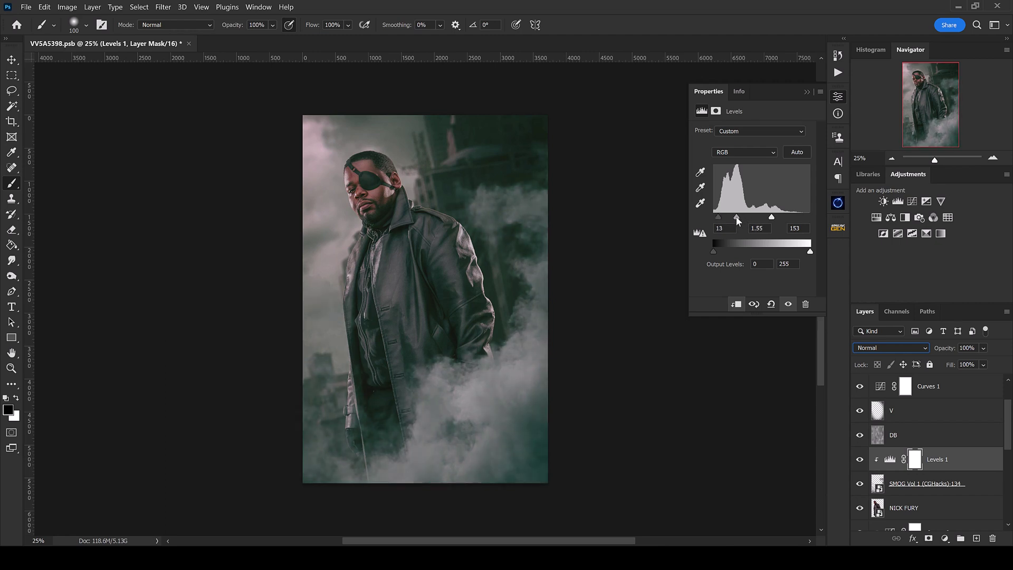
pyautogui.moveTo(738, 217); pyautogui.dragTo(751, 216)
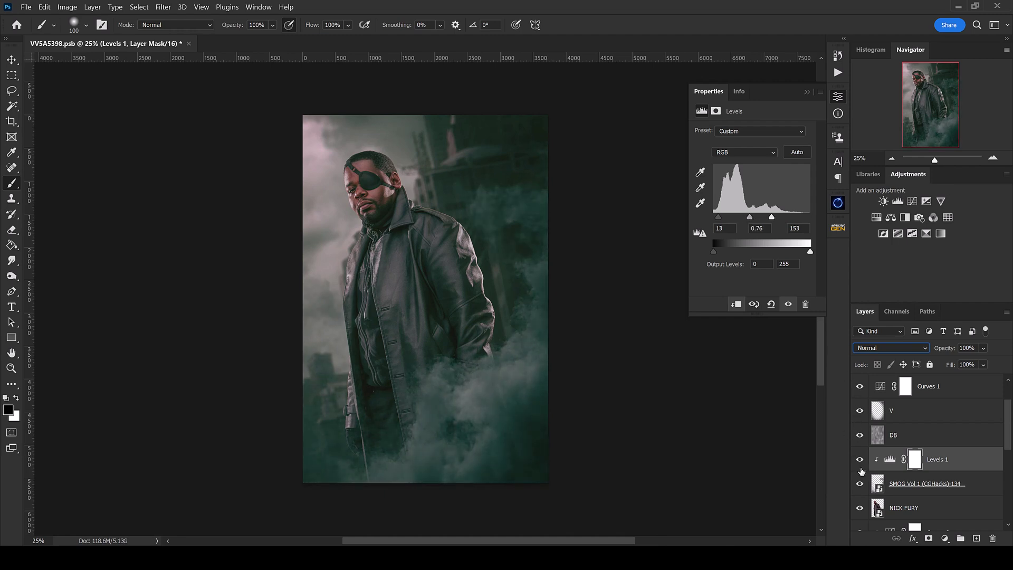
pyautogui.click(806, 92)
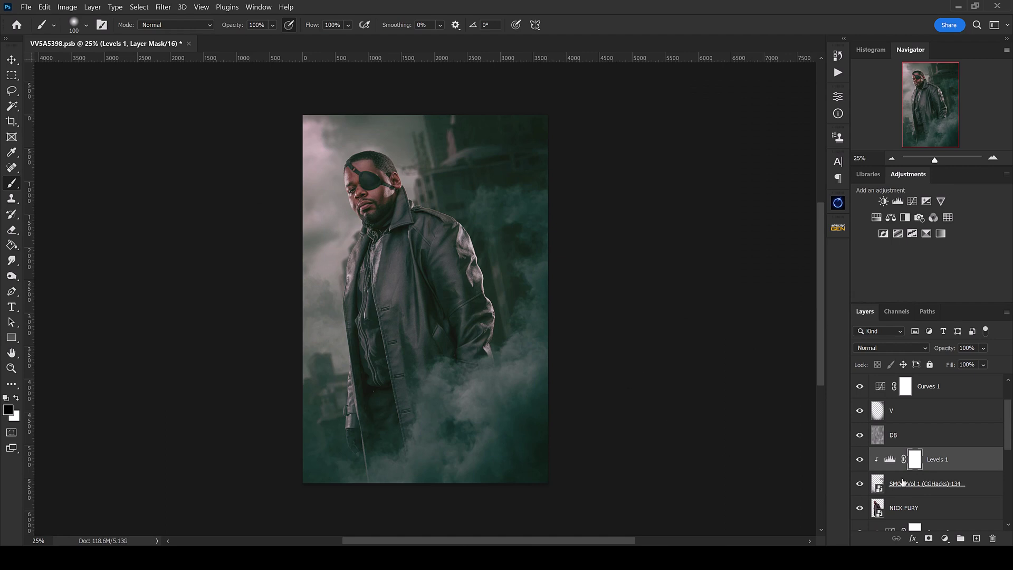
# Step: Select the Curves 2 layer so new smoke lands behind NICK FURY
pyautogui.scroll(-1, 917, 508)
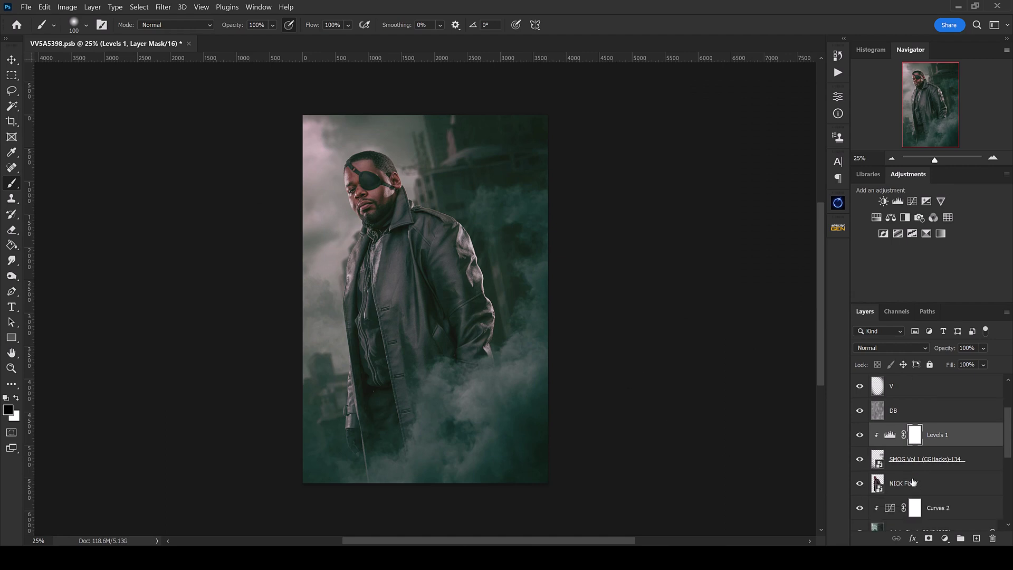
pyautogui.scroll(-2, 927, 498)
pyautogui.click(927, 460)
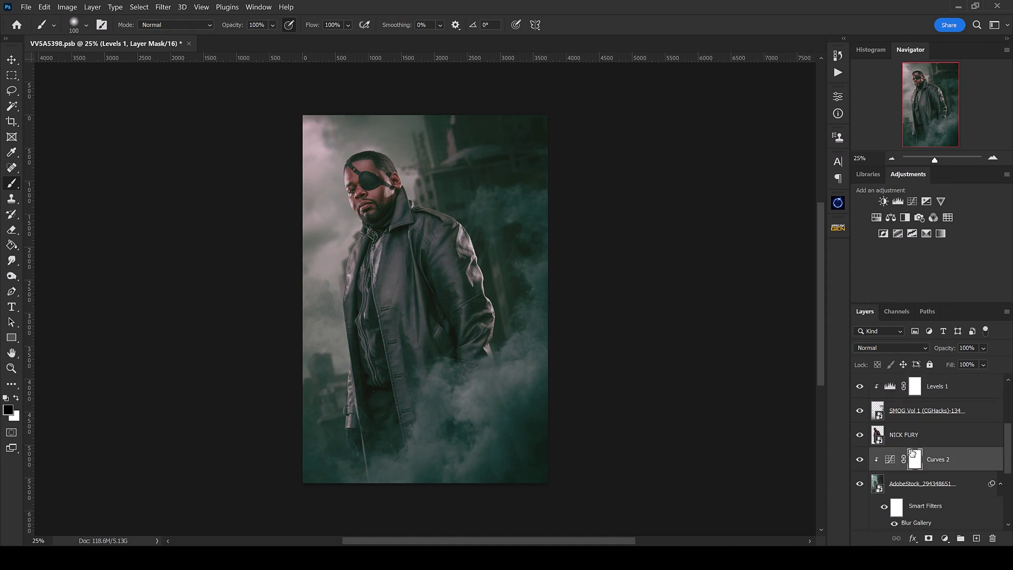
# Step: Bring smoke image 168 from Bridge in behind NICK FURY, enlarged and shifted down-right
pyautogui.hotkey('alt', 'Tab')
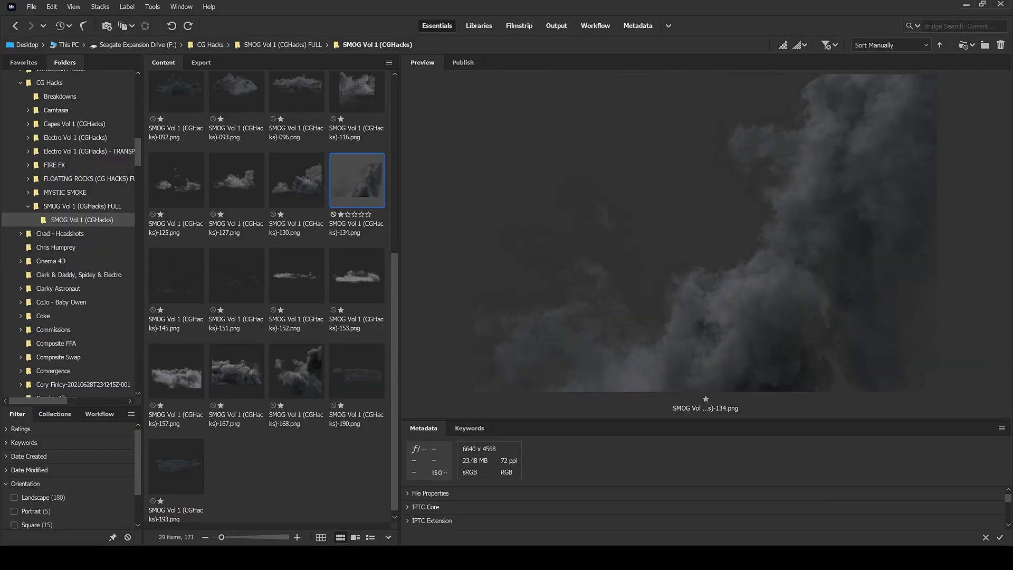
pyautogui.scroll(5, 268, 437)
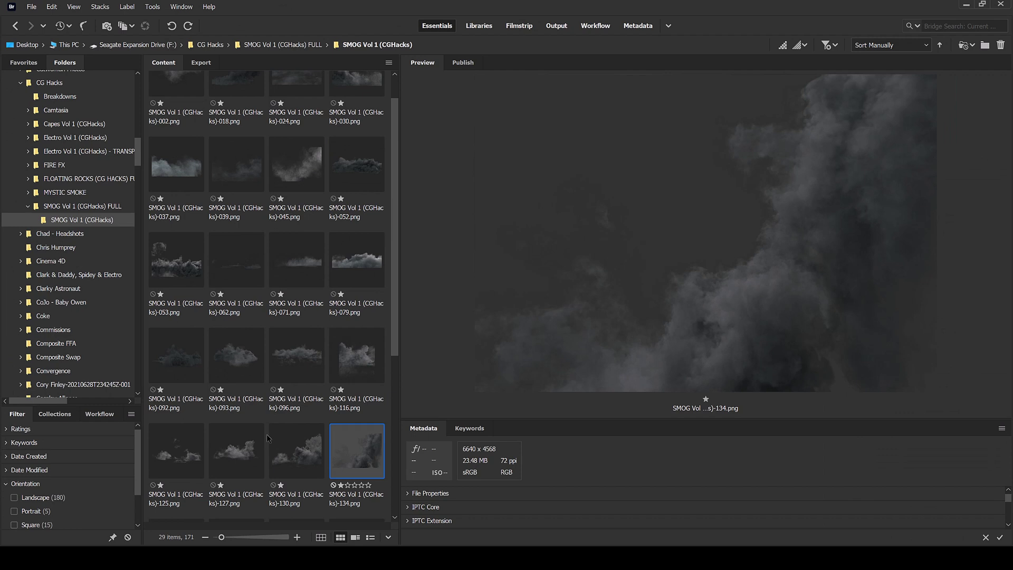
pyautogui.scroll(-4, 268, 438)
pyautogui.click(274, 425)
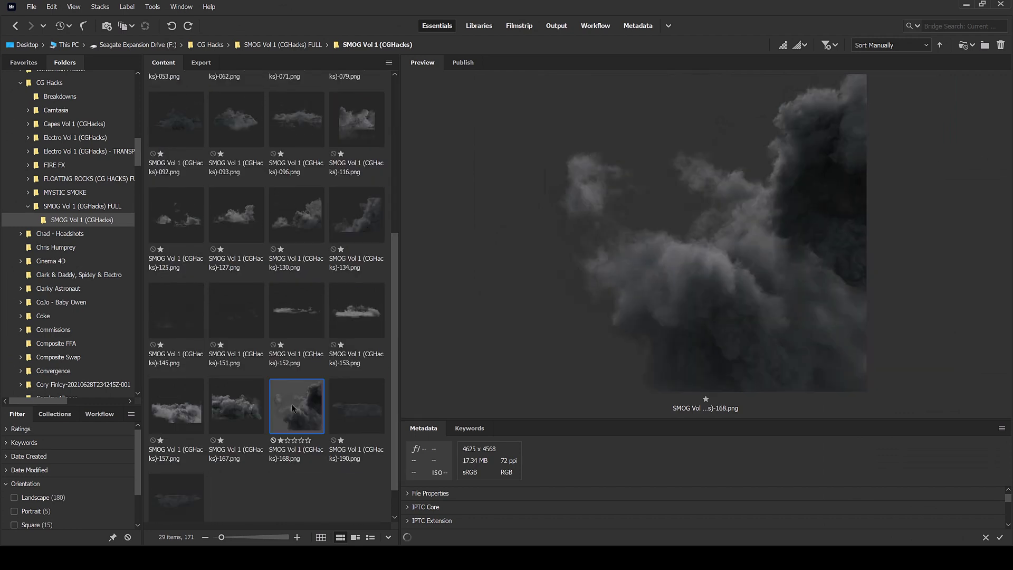
pyautogui.moveTo(312, 417); pyautogui.dragTo(395, 299)
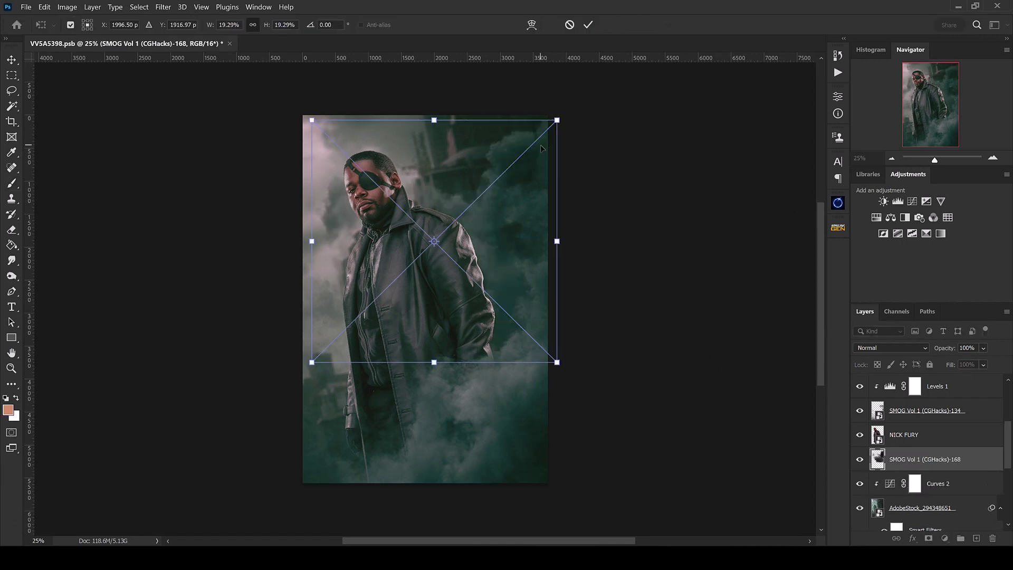
pyautogui.moveTo(557, 120); pyautogui.dragTo(596, 82)
pyautogui.moveTo(536, 181); pyautogui.dragTo(550, 213)
pyautogui.press('Return')
pyautogui.press('b')
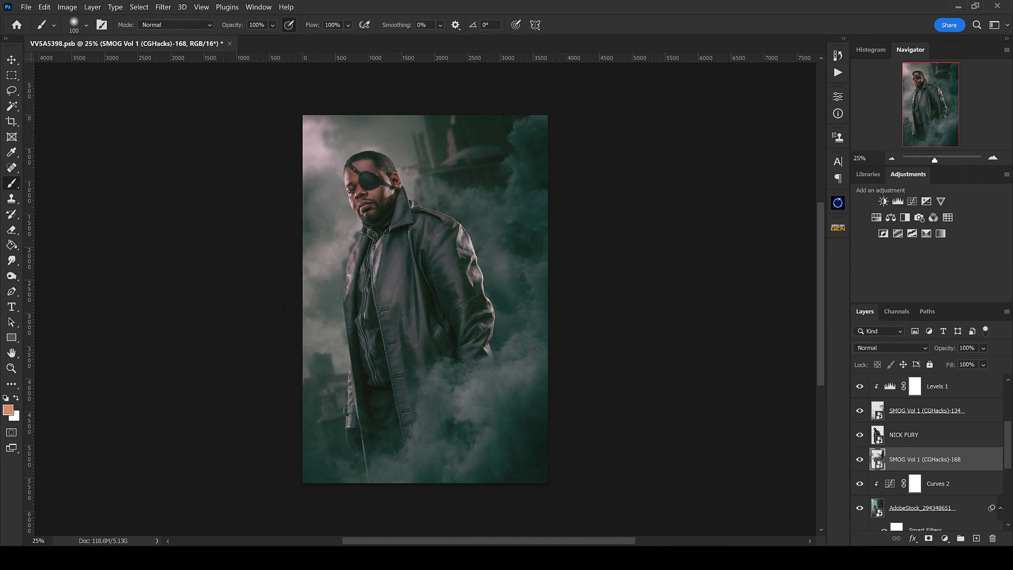
pyautogui.hotkey('alt', 'Tab')
# Step: Place smoke image 167 from Bridge behind NICK FURY, just above the 168 smoke layer
pyautogui.click(235, 406)
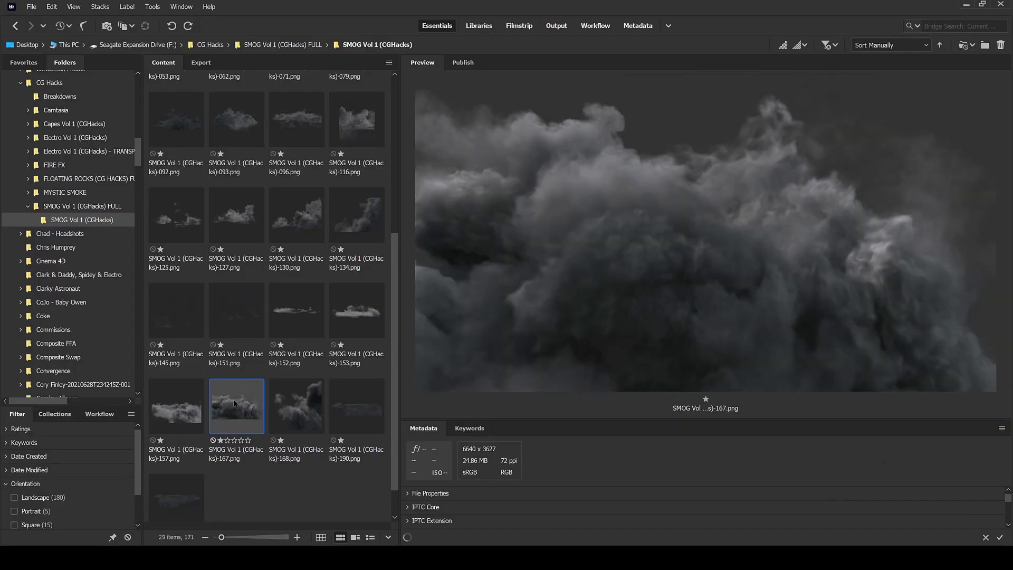
pyautogui.moveTo(236, 406); pyautogui.dragTo(466, 393)
pyautogui.press('Return')
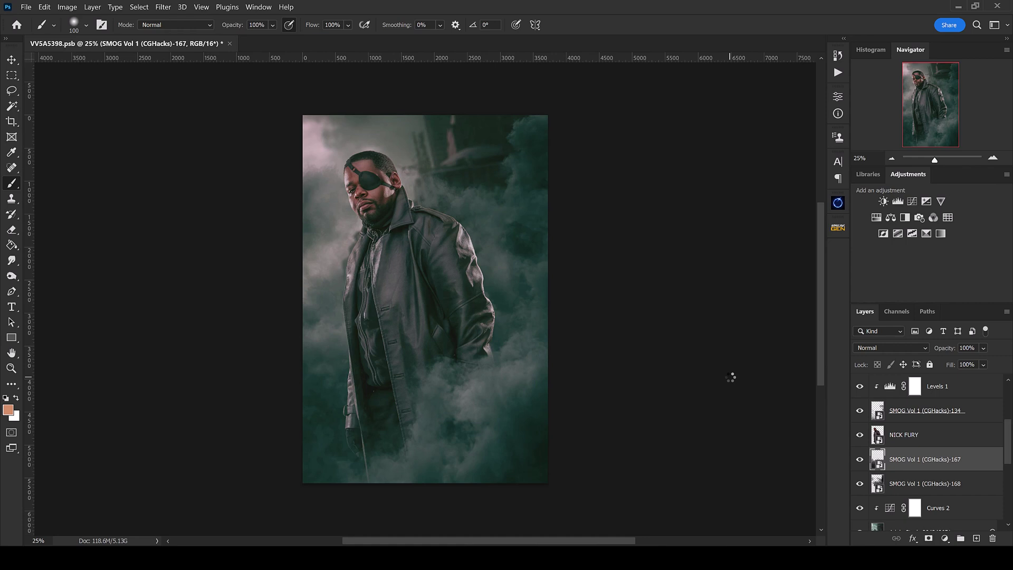
pyautogui.click(859, 460)
pyautogui.click(862, 484)
pyautogui.scroll(1, 862, 486)
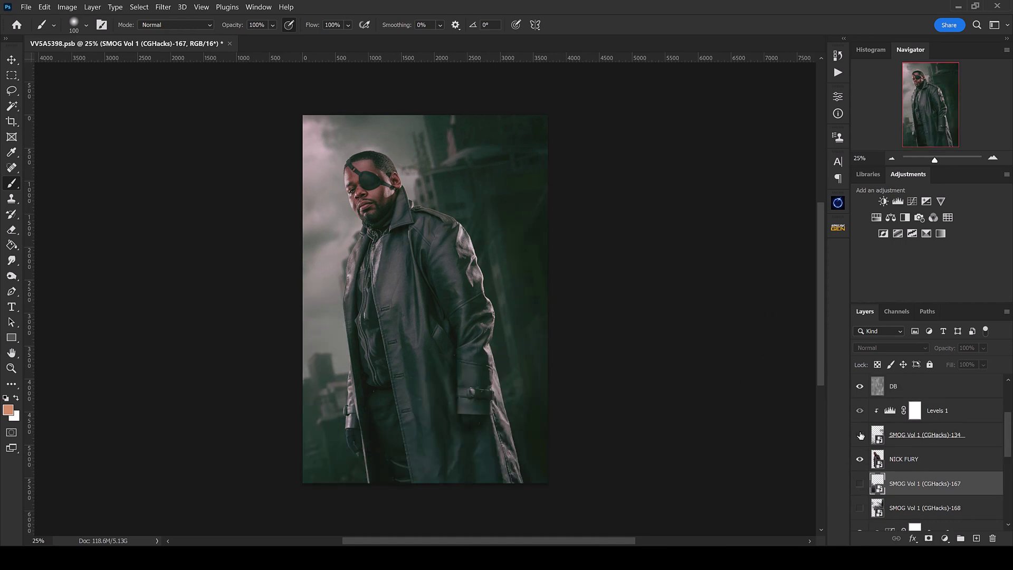
pyautogui.moveTo(860, 477); pyautogui.dragTo(860, 519)
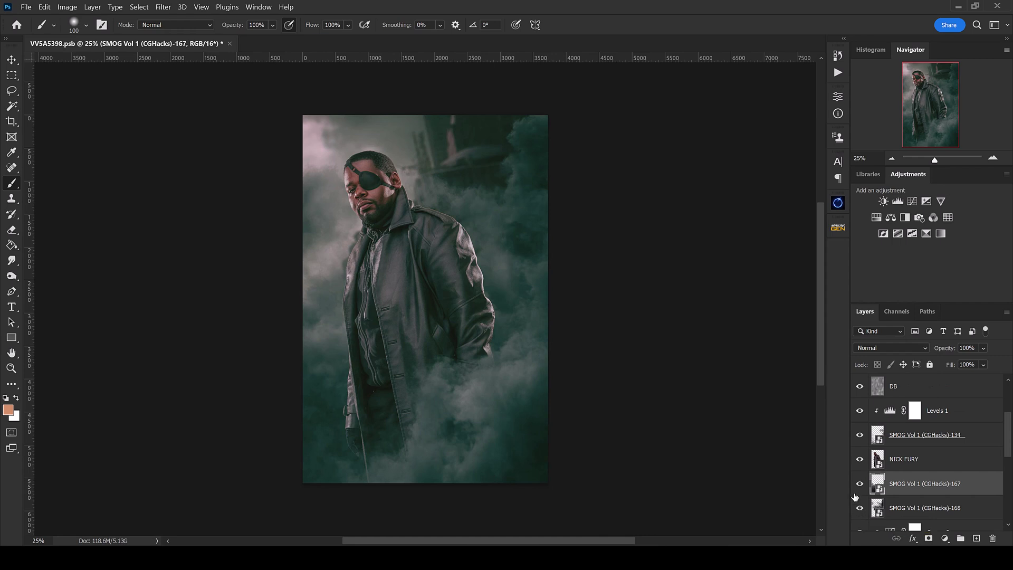
pyautogui.click(907, 437)
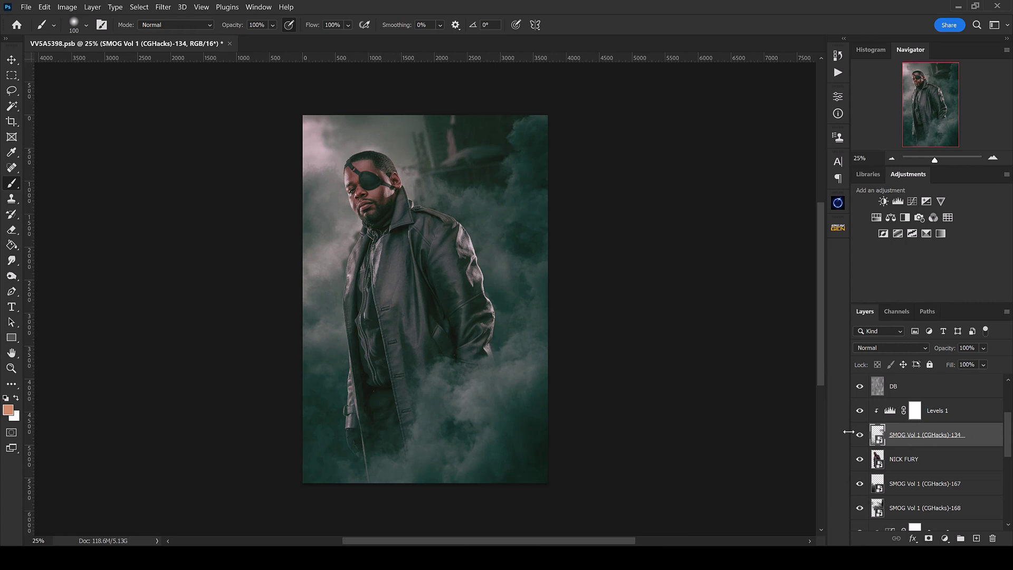
# Step: Apply a 12.5-pixel Gaussian Blur to the 134 smog, then target the Levels 1 mask with default colours
pyautogui.click(165, 8)
pyautogui.moveTo(211, 140)
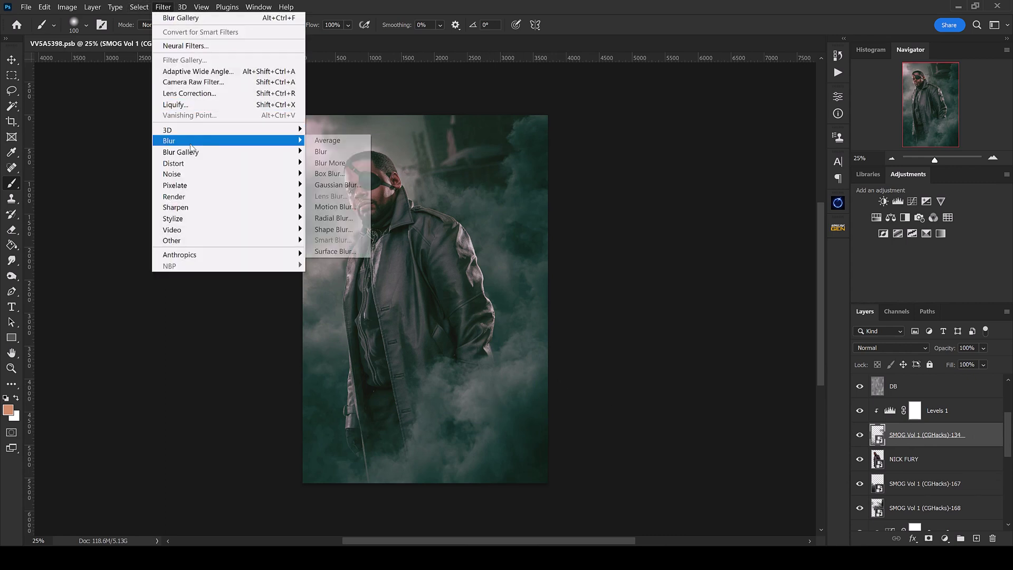
pyautogui.click(326, 186)
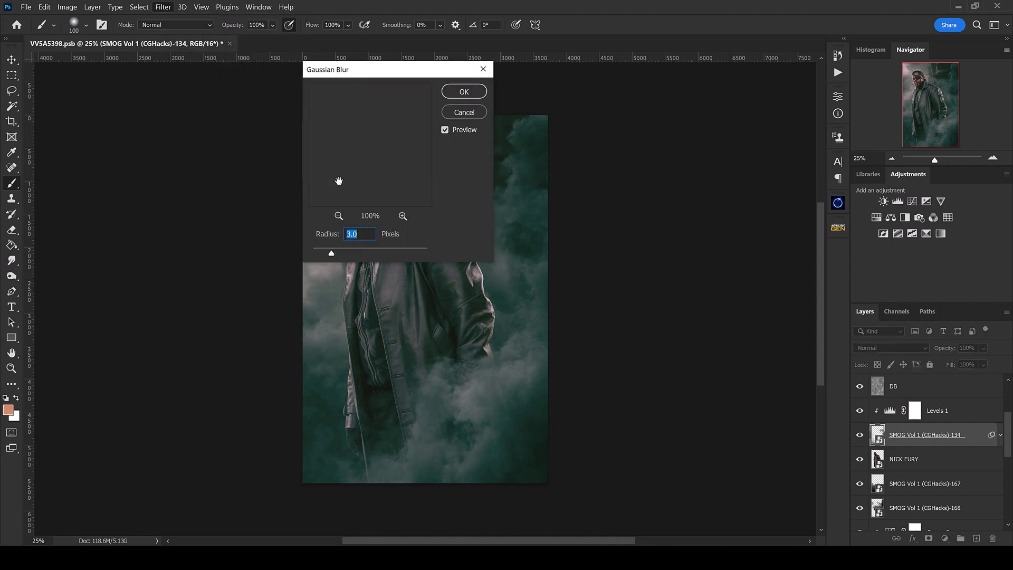
pyautogui.click(361, 253)
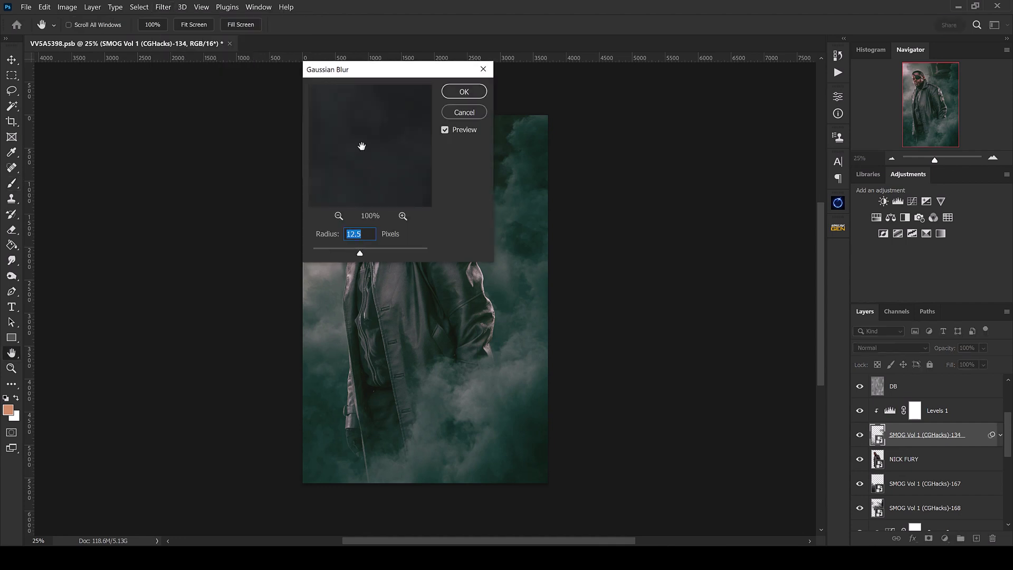
pyautogui.moveTo(363, 73); pyautogui.dragTo(635, 117)
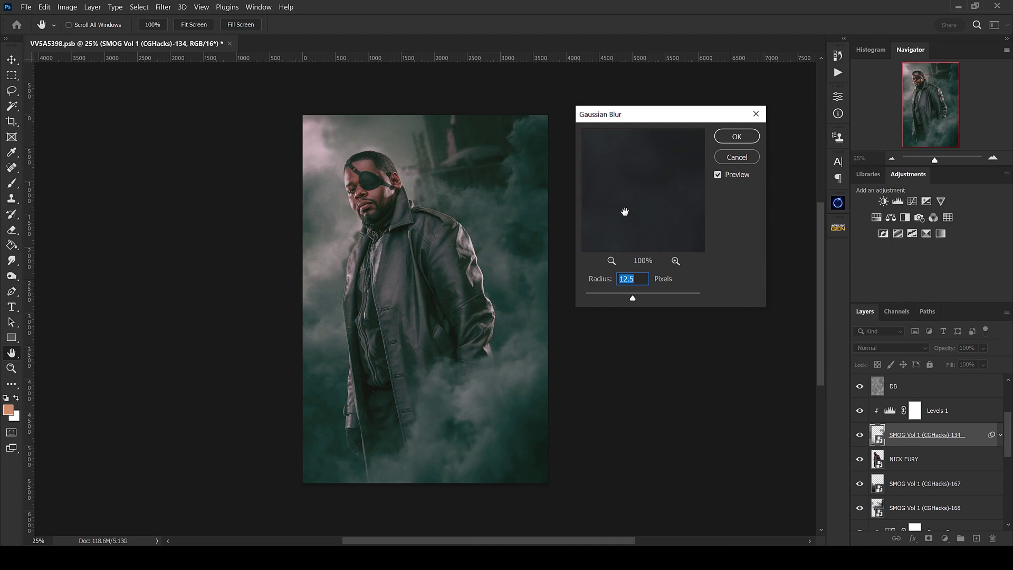
pyautogui.click(733, 137)
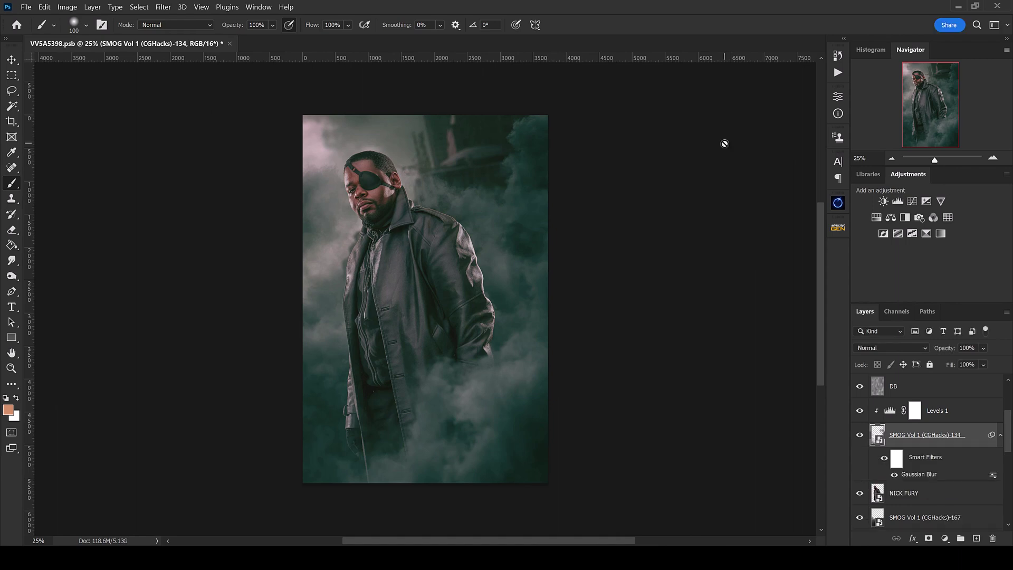
pyautogui.hotkey('alt', ']')
pyautogui.press('d')
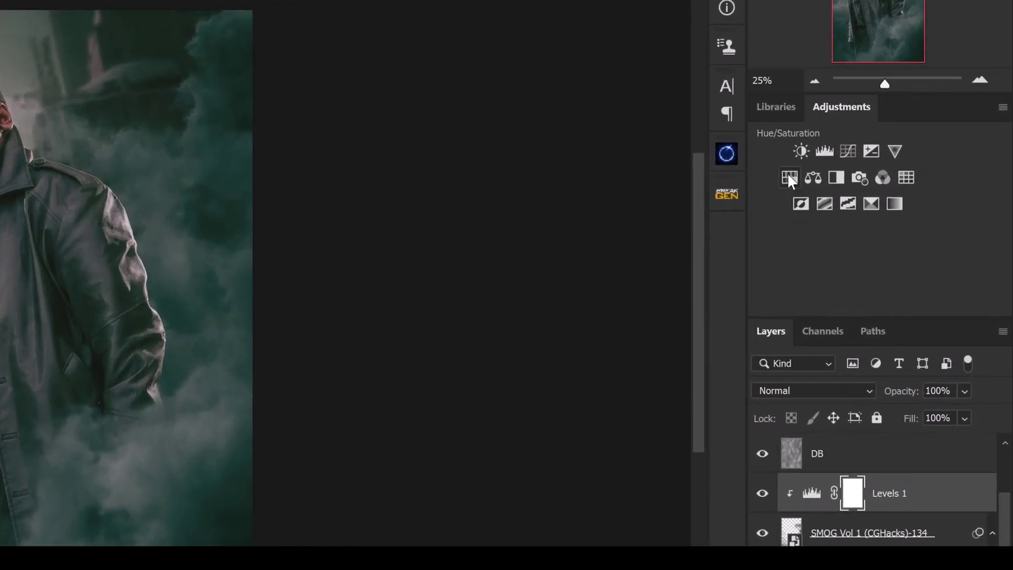
# Step: Clip a Hue/Saturation adjustment to the 134 smoke with Hue about -57 and Saturation +84
pyautogui.click(789, 178)
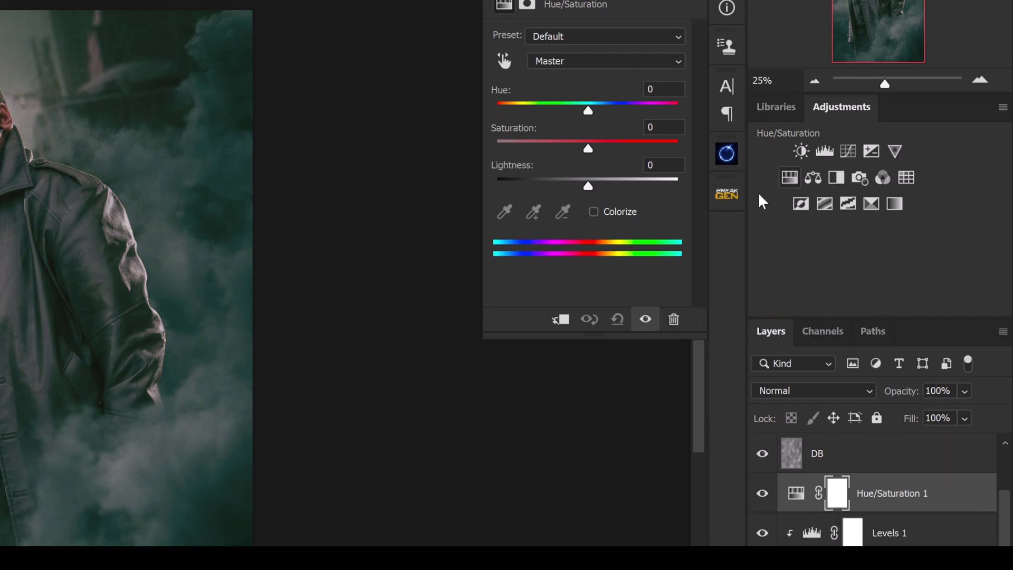
pyautogui.click(560, 320)
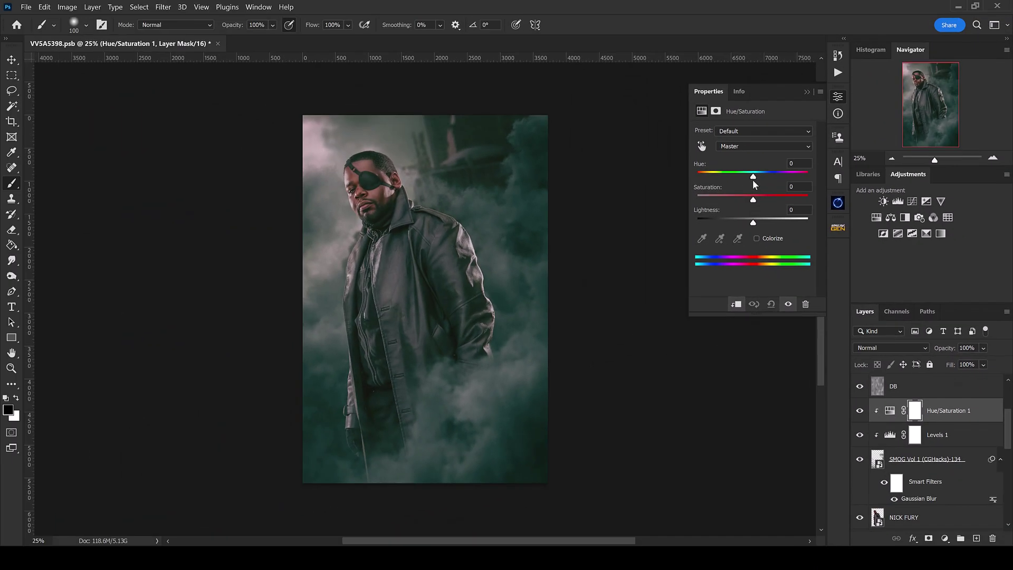
pyautogui.moveTo(753, 182); pyautogui.dragTo(808, 182)
pyautogui.click(754, 201)
pyautogui.moveTo(753, 200); pyautogui.dragTo(726, 178)
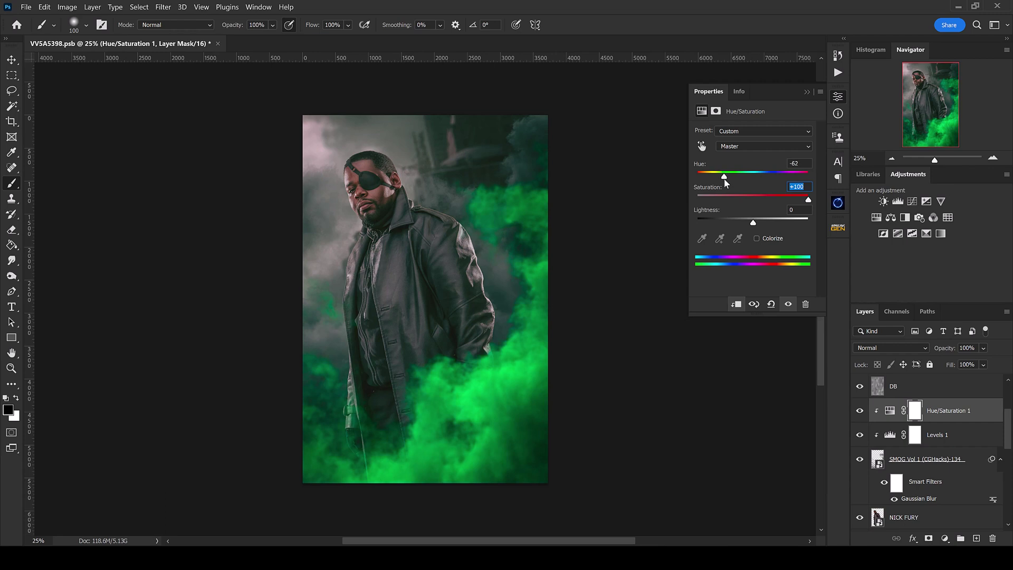
pyautogui.moveTo(723, 179); pyautogui.dragTo(725, 178)
pyautogui.moveTo(809, 200)
pyautogui.mouseDown()
pyautogui.moveTo(792, 199)
pyautogui.moveTo(800, 199)
pyautogui.mouseUp()
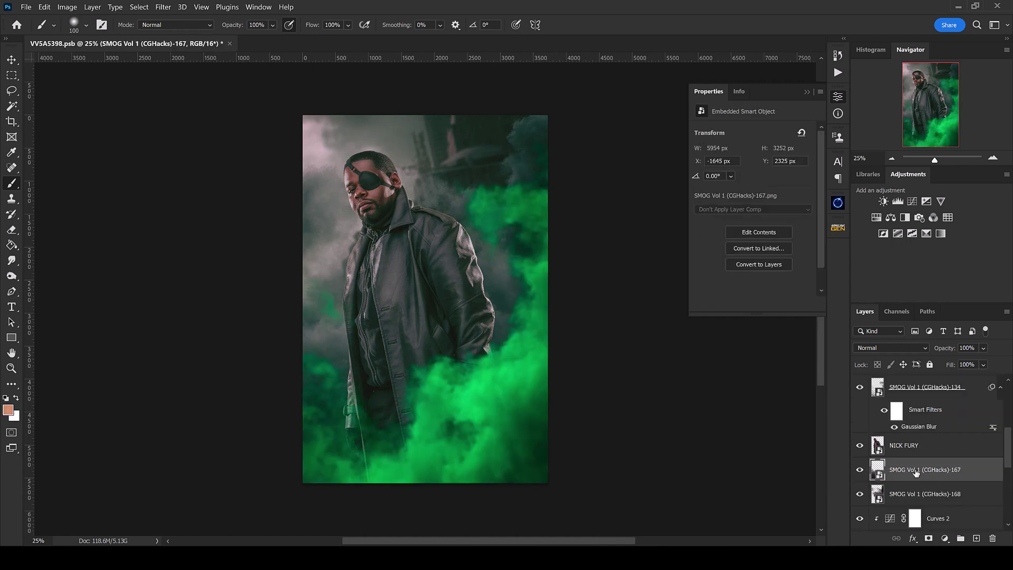
pyautogui.scroll(2, 944, 391)
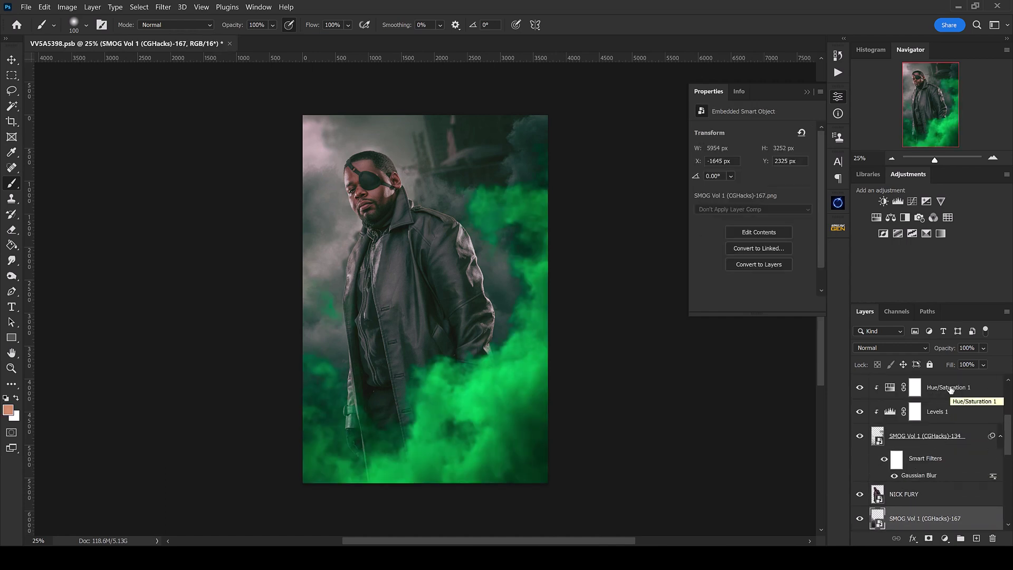
pyautogui.scroll(-3, 950, 494)
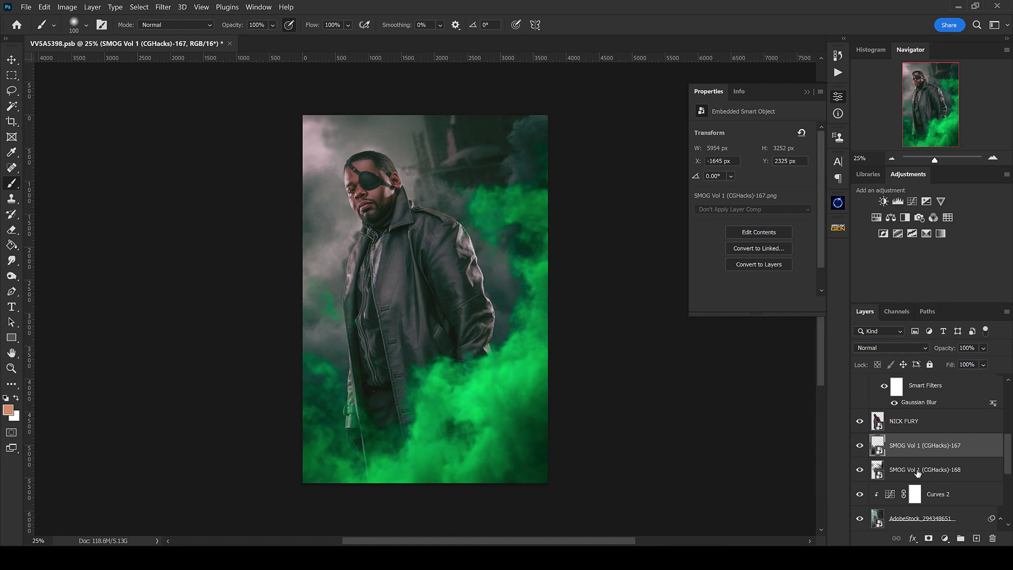
# Step: Group smoke layers 167 and 168 and name the group SMOG
pyautogui.keyDown('shift'); pyautogui.click(917, 471); pyautogui.keyUp('shift')
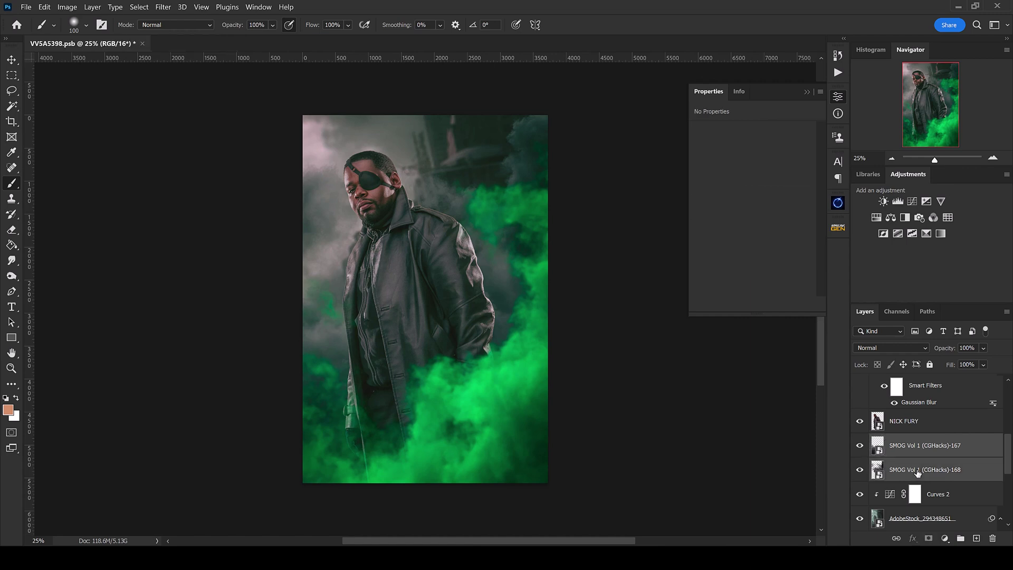
pyautogui.hotkey('ctrl', 'g')
pyautogui.doubleClick(902, 440)
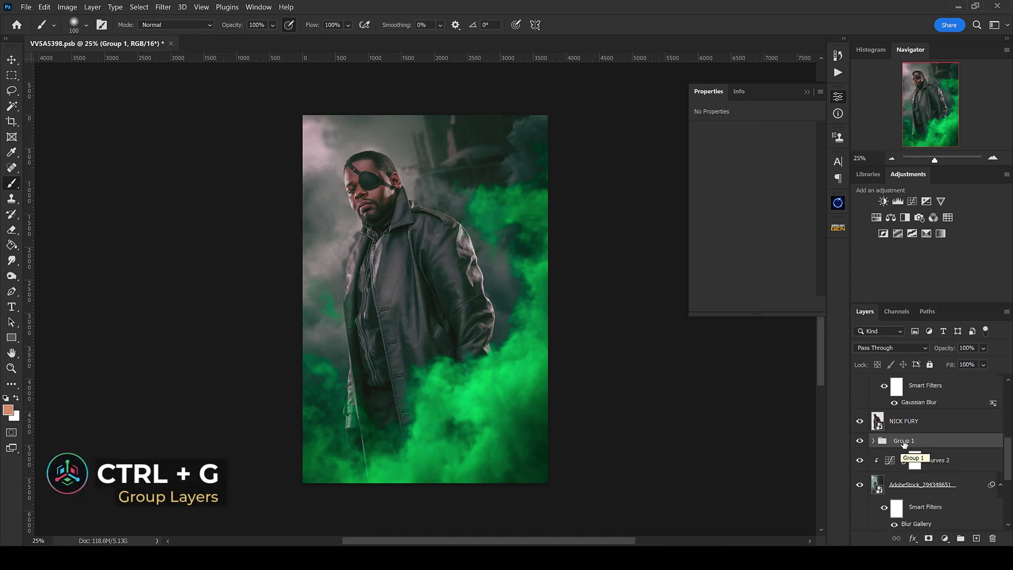
pyautogui.write('SMOG')
pyautogui.press('Return')
# Step: Duplicate Hue/Saturation 1 to sit above the SMOG group
pyautogui.scroll(4, 945, 449)
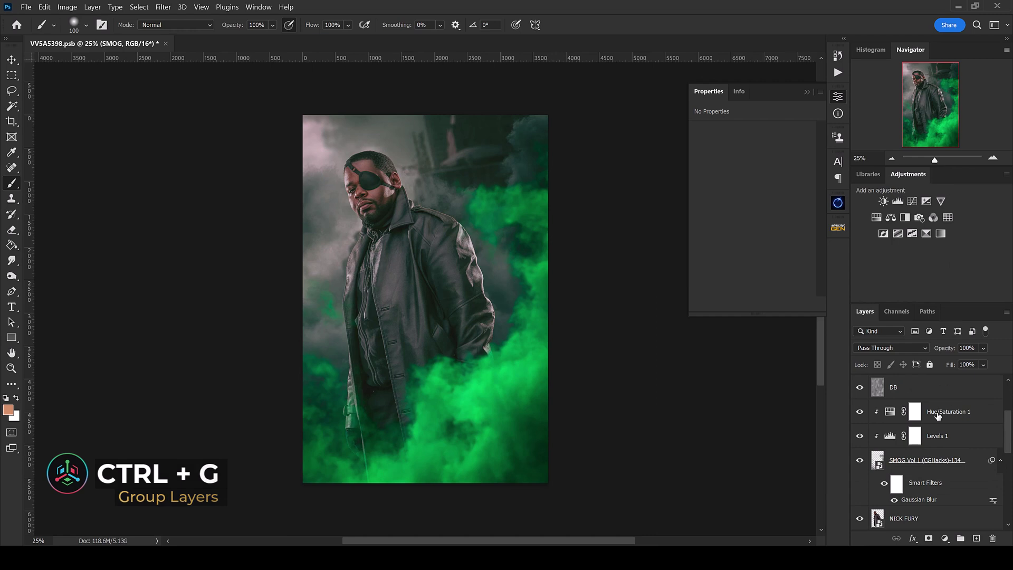
pyautogui.click(948, 414)
pyautogui.click(948, 413)
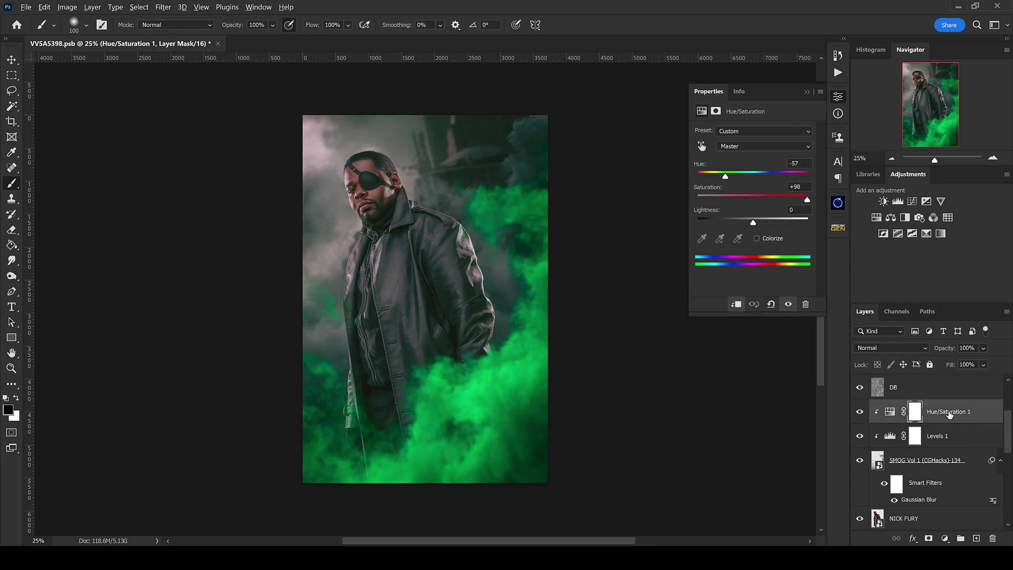
pyautogui.moveTo(951, 412); pyautogui.dragTo(951, 495)
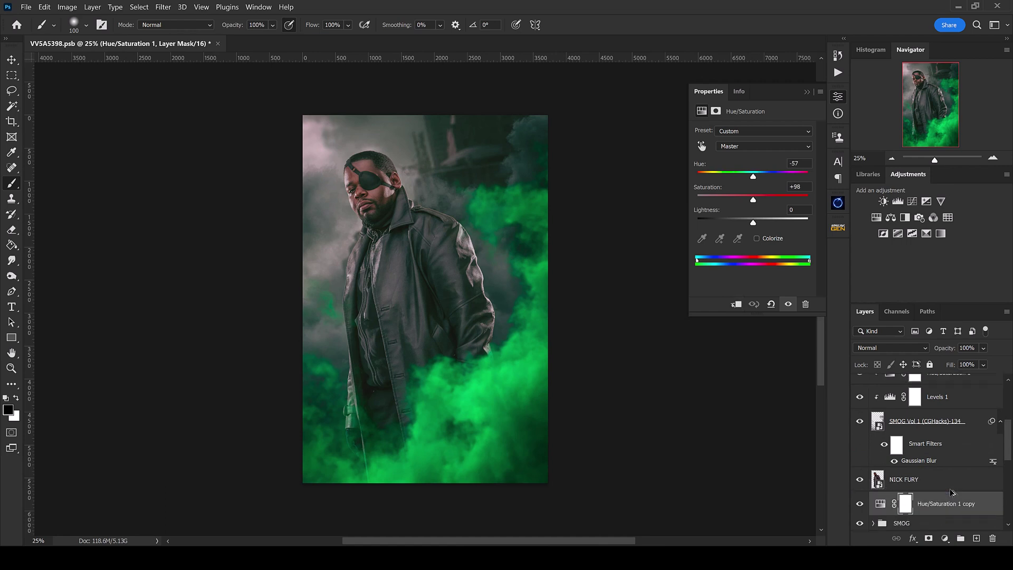
# Step: Clip the Hue/Saturation 1 copy to the SMOG group
pyautogui.rightClick(951, 502)
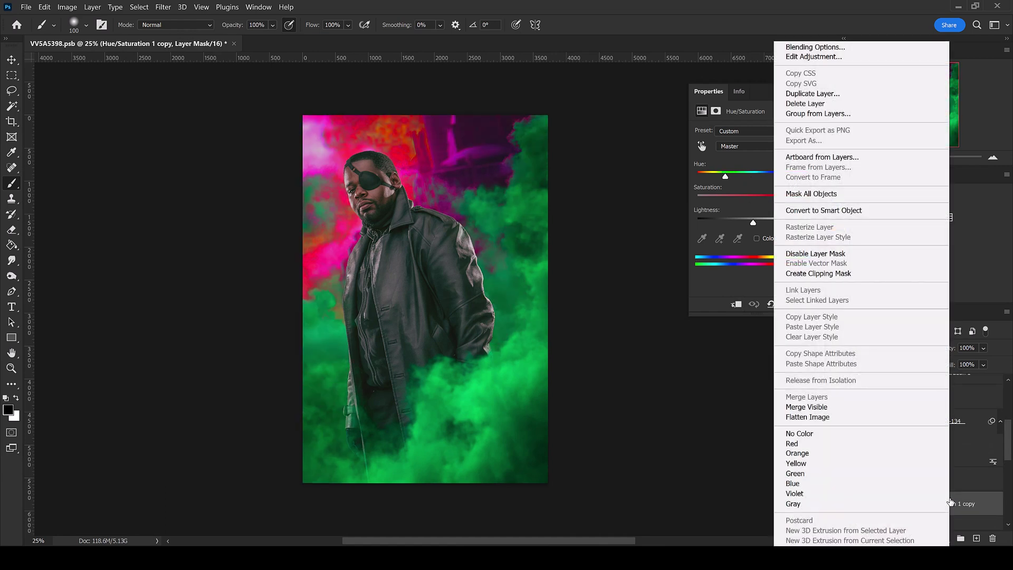
pyautogui.click(831, 275)
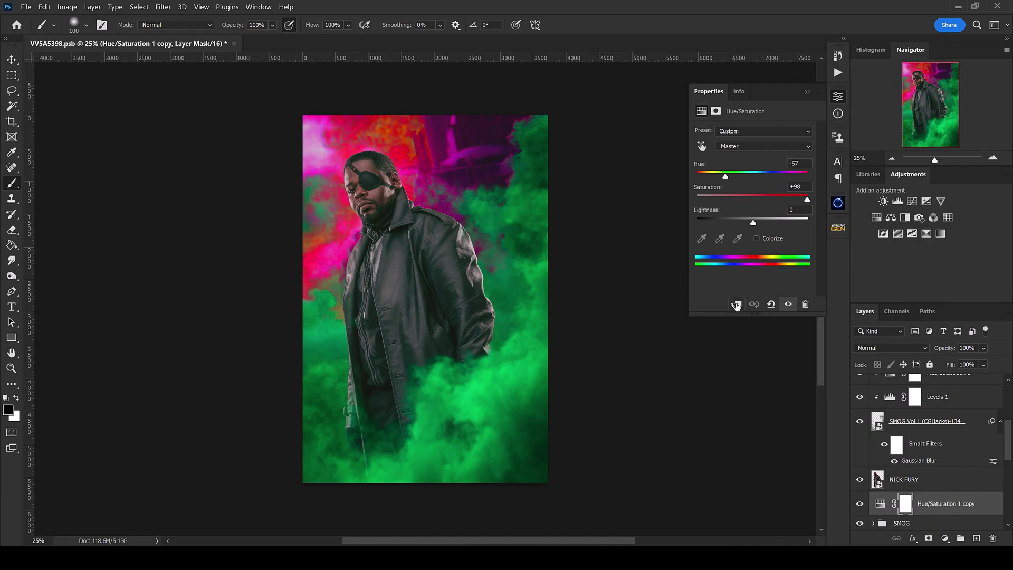
pyautogui.click(737, 305)
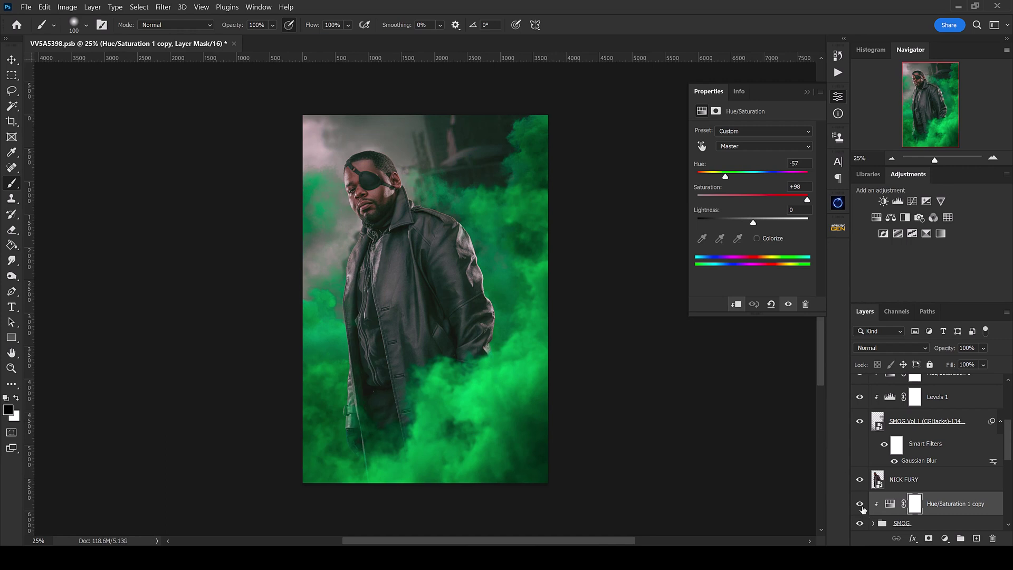
# Step: Toggle the copy's visibility to compare green versus magenta back smoke, then select the SMOG group
pyautogui.click(860, 504)
pyautogui.click(859, 505)
pyautogui.click(860, 504)
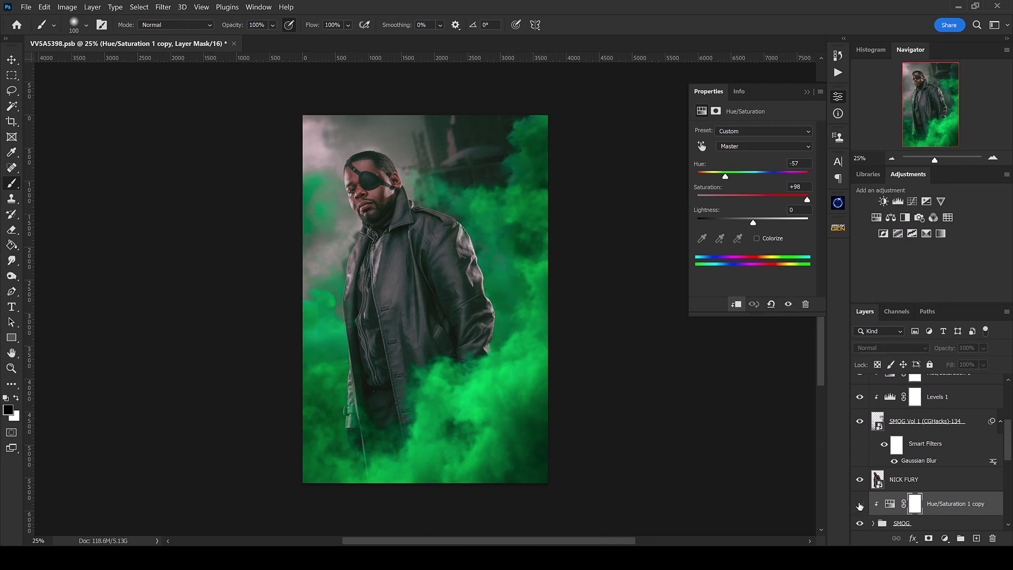
pyautogui.click(860, 506)
pyautogui.click(860, 506)
pyautogui.click(859, 505)
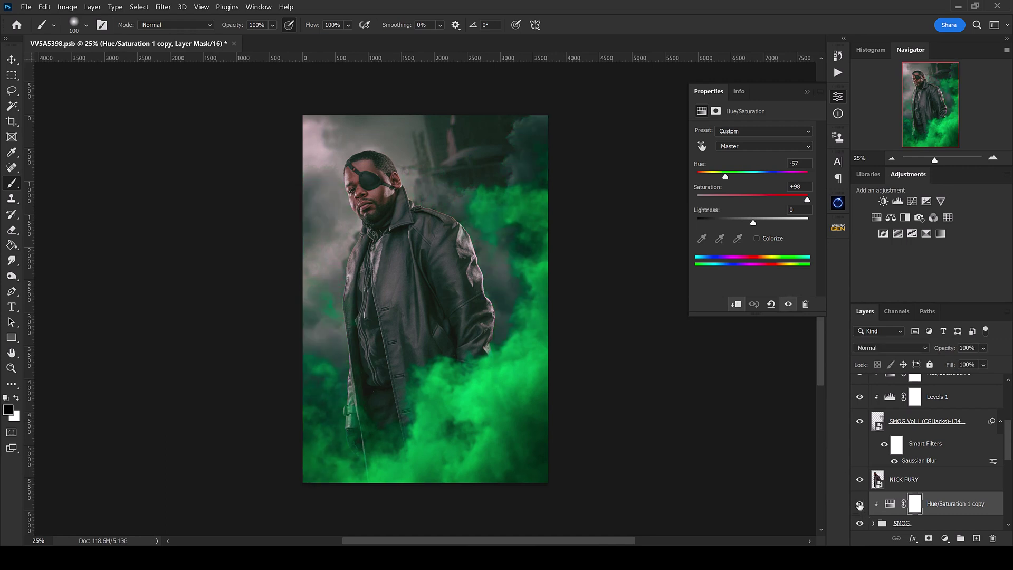
pyautogui.click(860, 505)
pyautogui.click(859, 505)
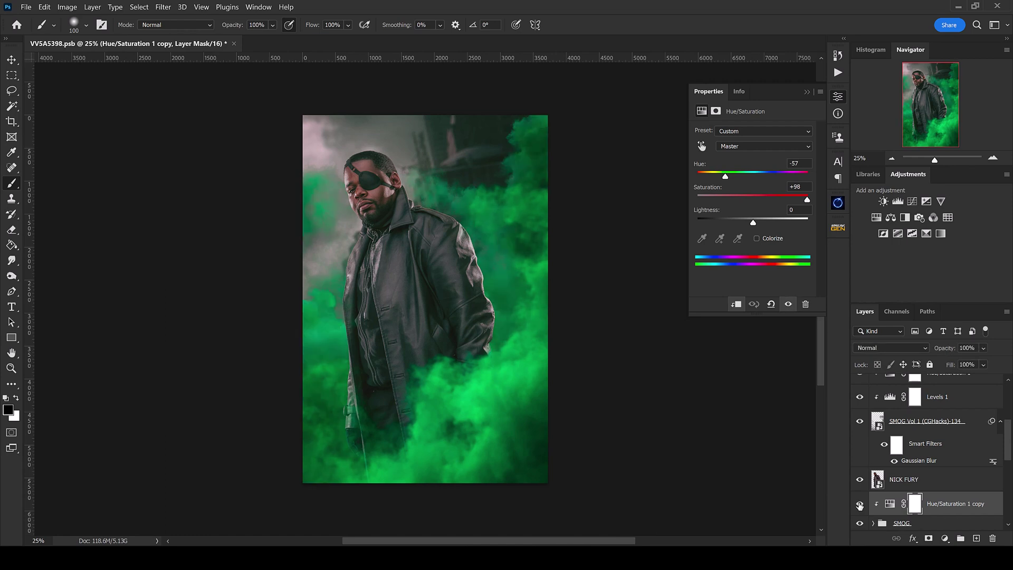
pyautogui.scroll(-3, 897, 474)
pyautogui.click(920, 451)
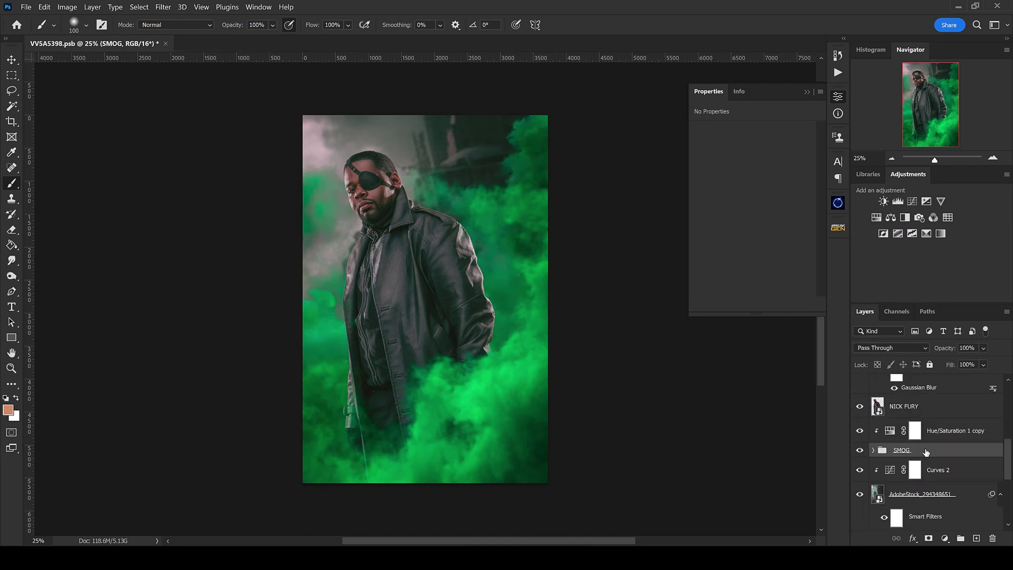
pyautogui.click(875, 451)
pyautogui.click(924, 470)
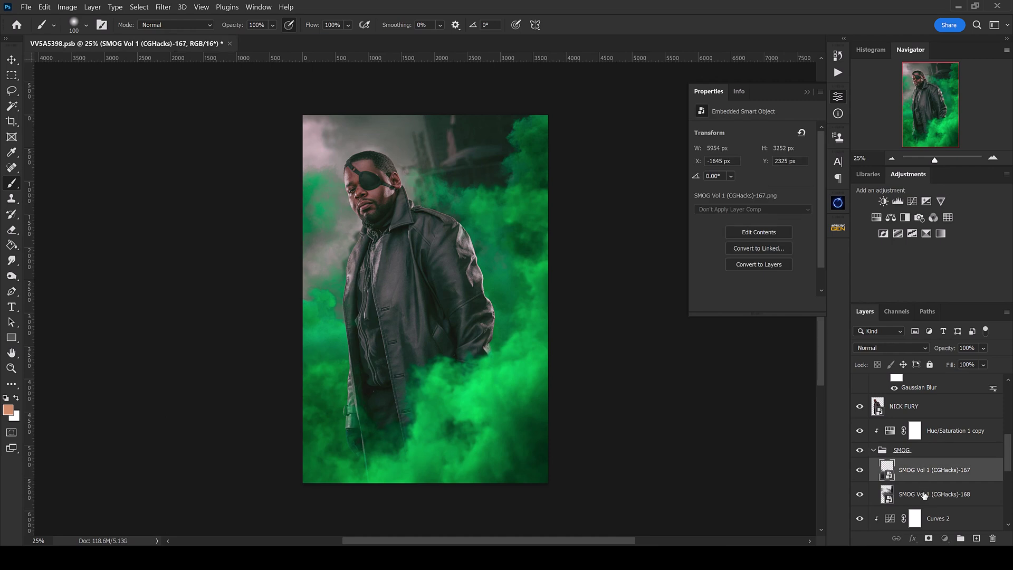
pyautogui.click(923, 496)
pyautogui.click(924, 474)
pyautogui.click(892, 450)
pyautogui.click(873, 450)
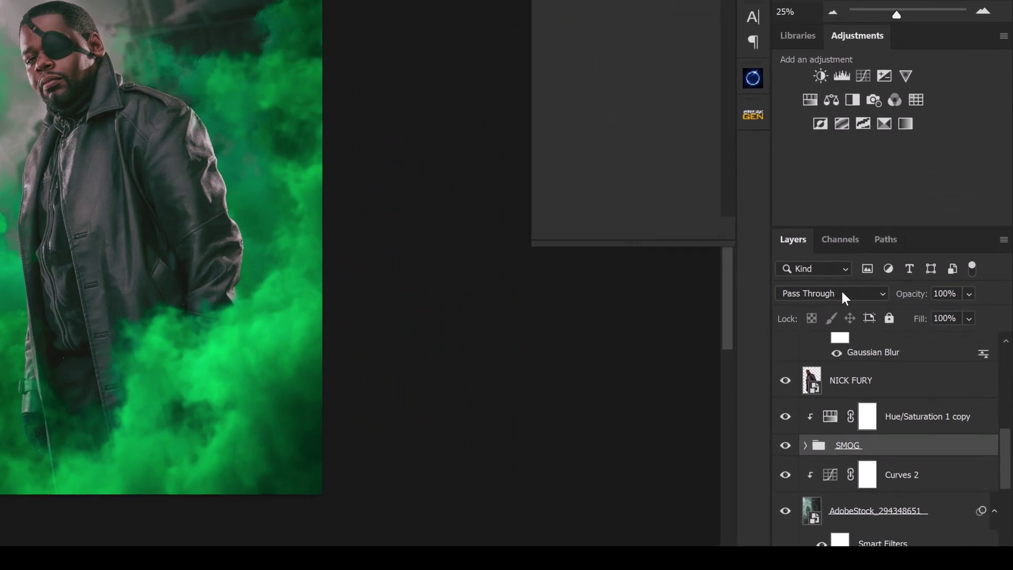
pyautogui.click(860, 315)
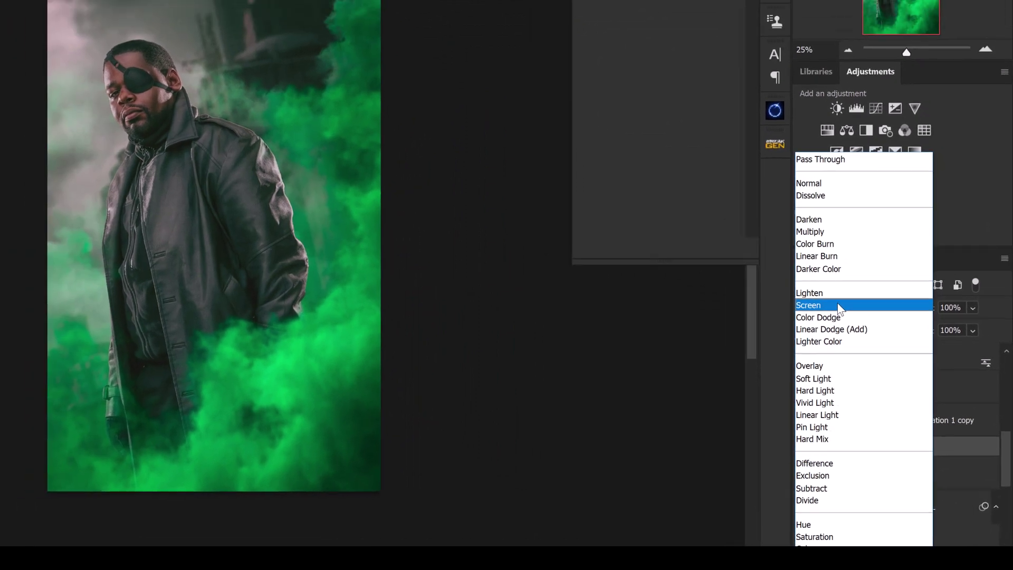
pyautogui.click(839, 306)
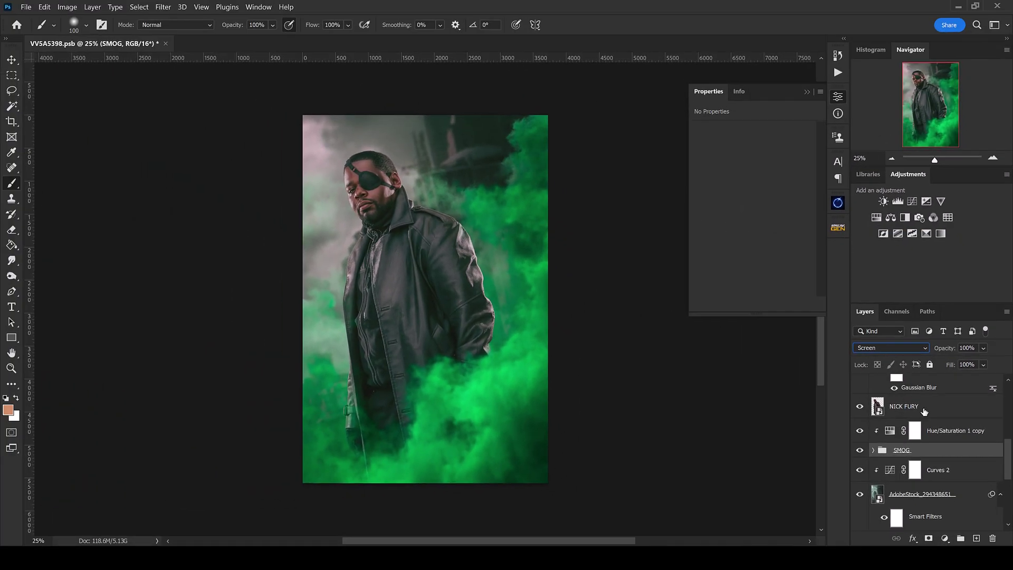
pyautogui.hotkey('ctrl', 'z')
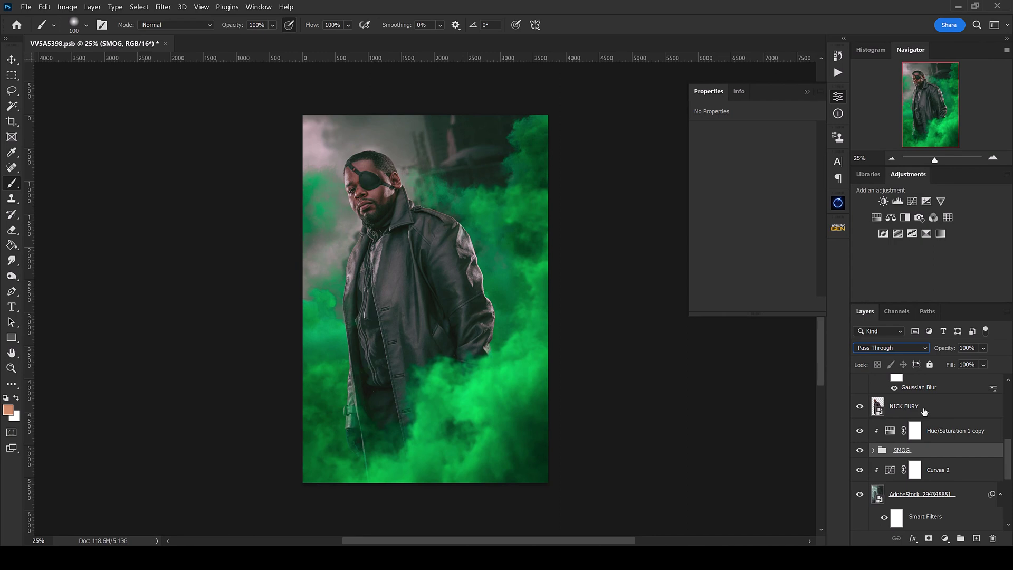
pyautogui.hotkey('ctrl', 'shift', 'z')
pyautogui.hotkey('ctrl', 'z')
pyautogui.click(803, 92)
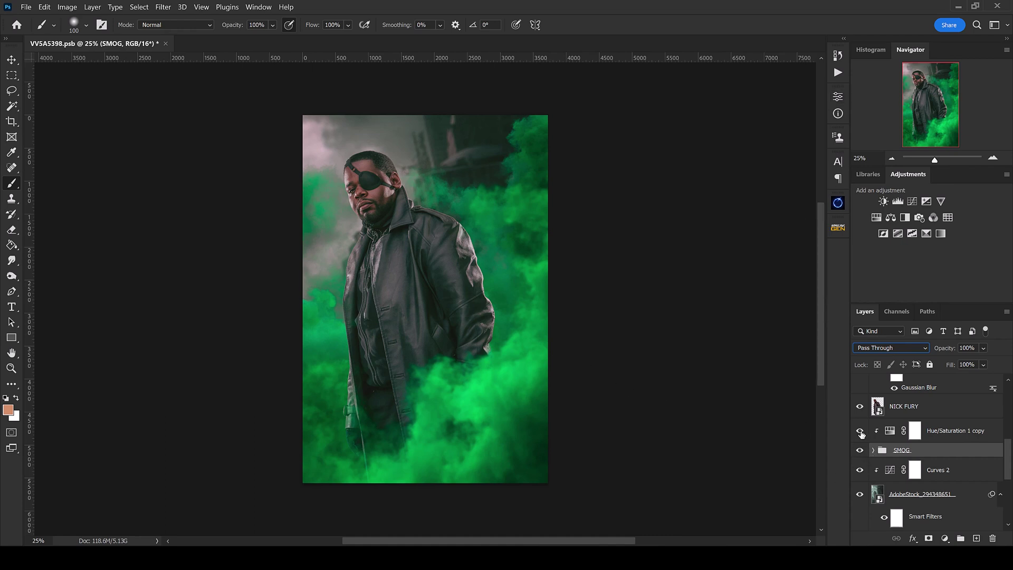
# Step: Undo the last change and start a Warp transform on the 134 smoke layer
pyautogui.hotkey('ctrl', 'z')
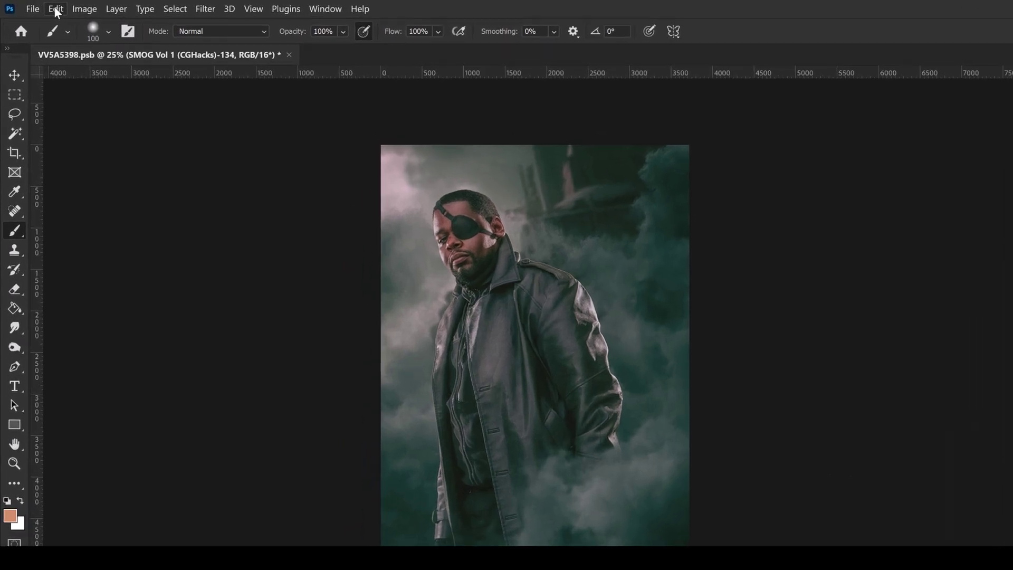
pyautogui.click(56, 9)
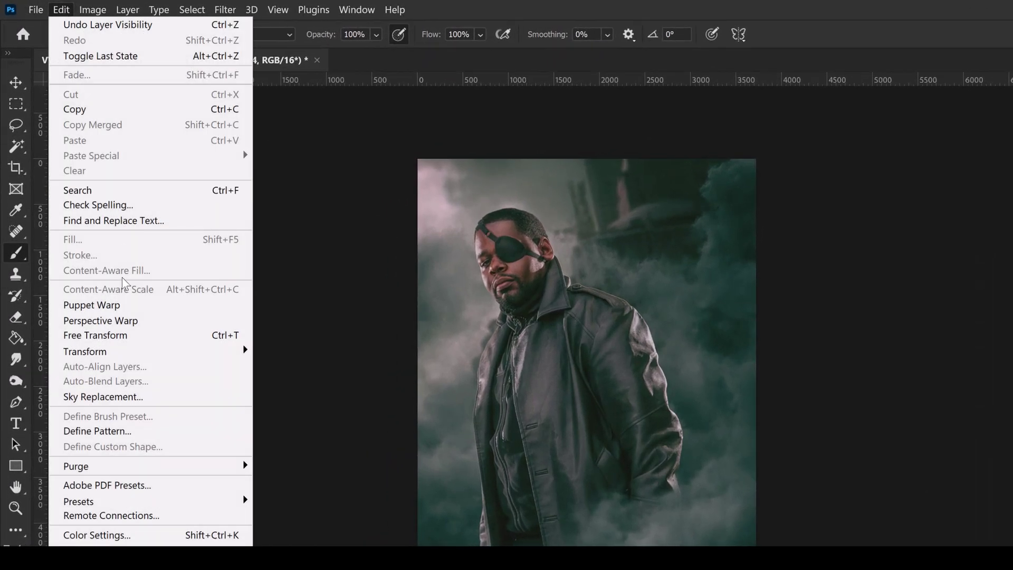
pyautogui.moveTo(117, 352)
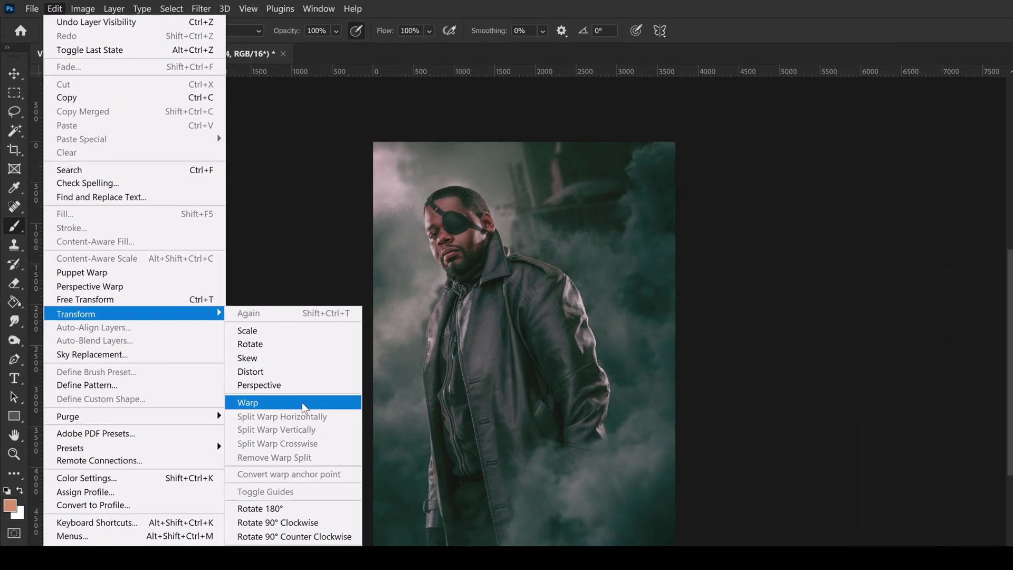
pyautogui.click(317, 450)
pyautogui.click(590, 234)
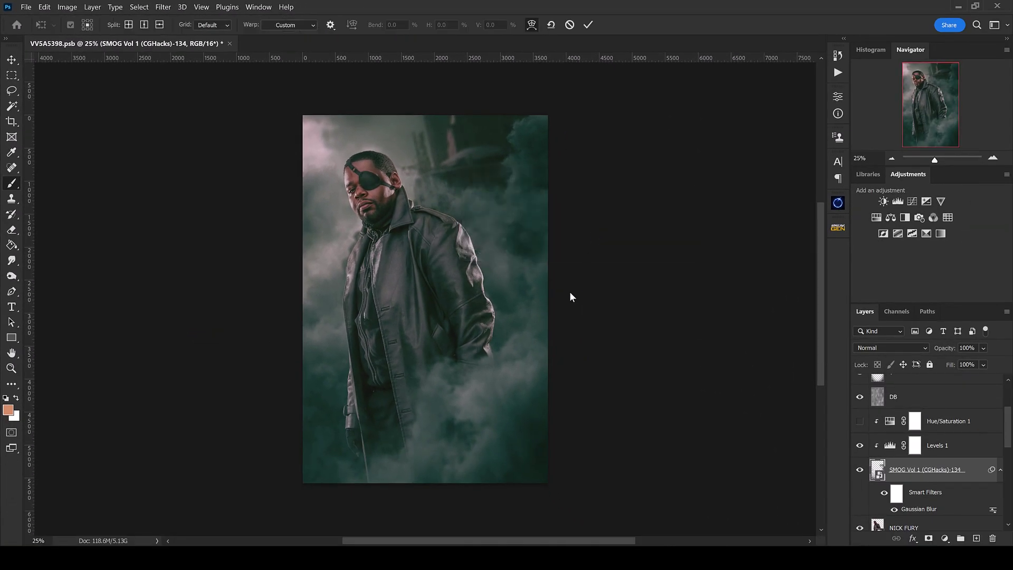
# Step: Bend the smoke's lower part downward around the figure with the warp mesh and commit it
pyautogui.scroll(-1, 468, 363)
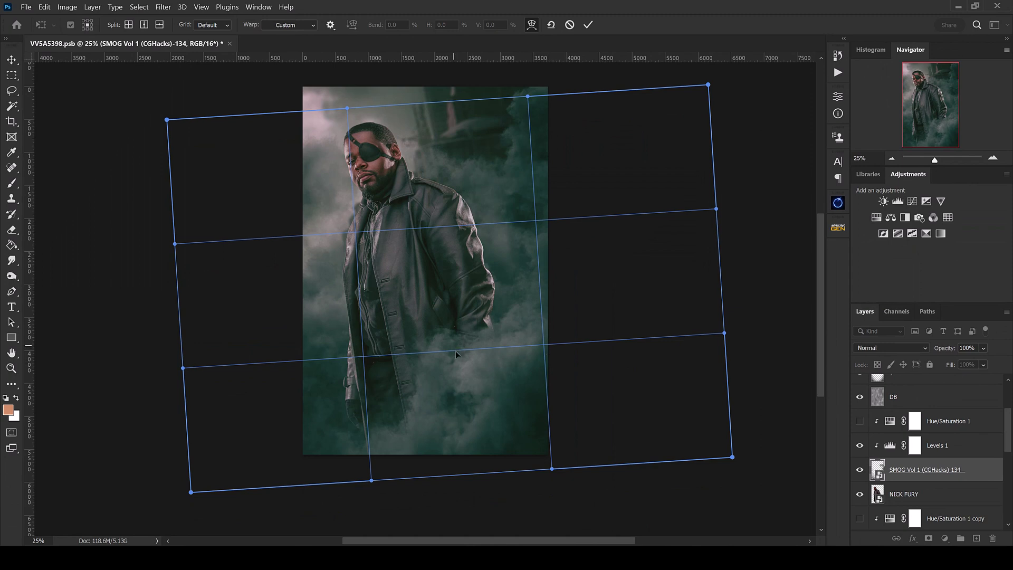
pyautogui.moveTo(455, 350)
pyautogui.mouseDown()
pyautogui.moveTo(467, 383)
pyautogui.moveTo(457, 358)
pyautogui.mouseUp()
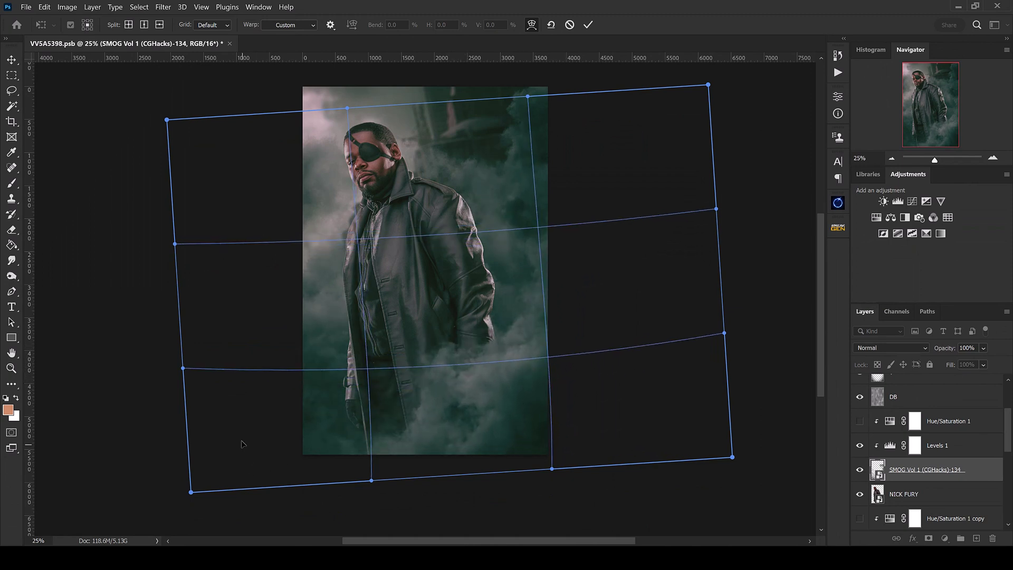
pyautogui.moveTo(242, 444); pyautogui.dragTo(233, 410)
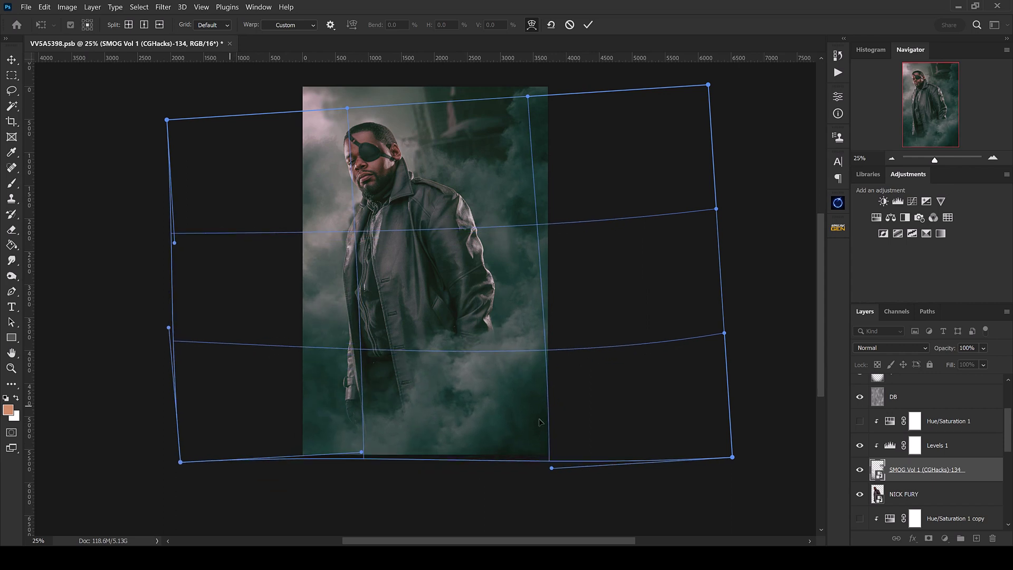
pyautogui.moveTo(539, 421); pyautogui.dragTo(553, 462)
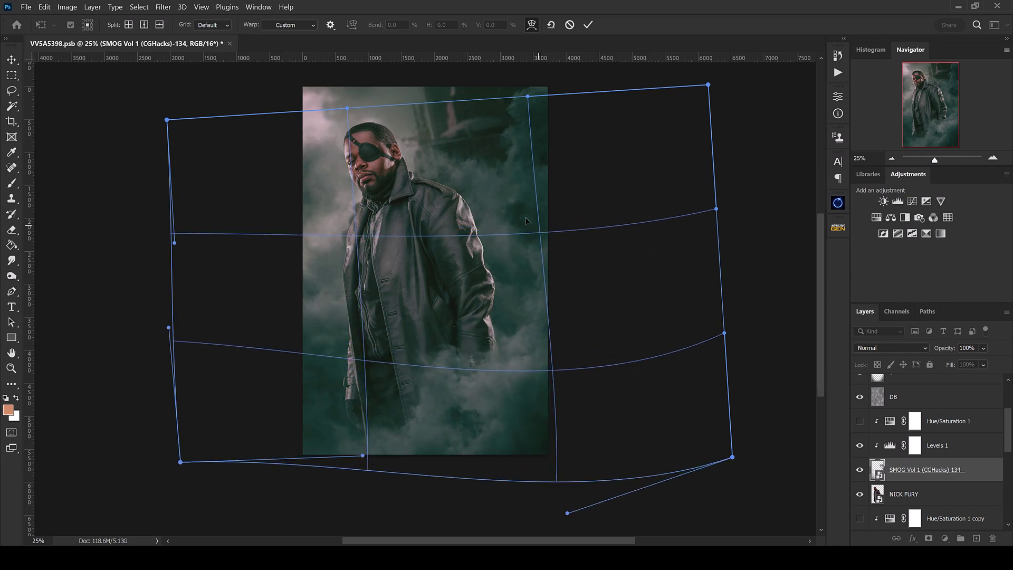
pyautogui.moveTo(525, 220); pyautogui.dragTo(504, 212)
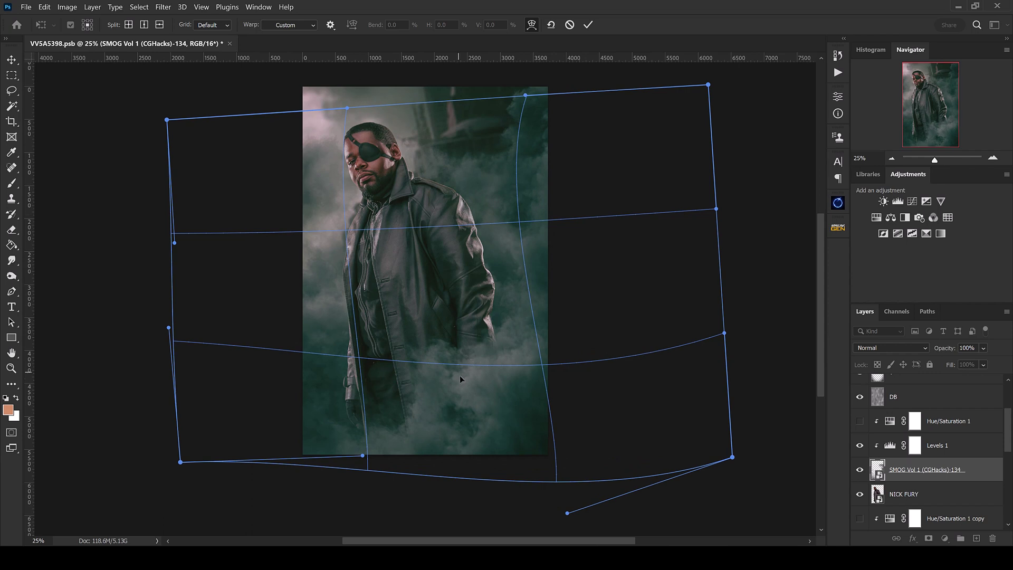
pyautogui.moveTo(460, 377); pyautogui.dragTo(468, 394)
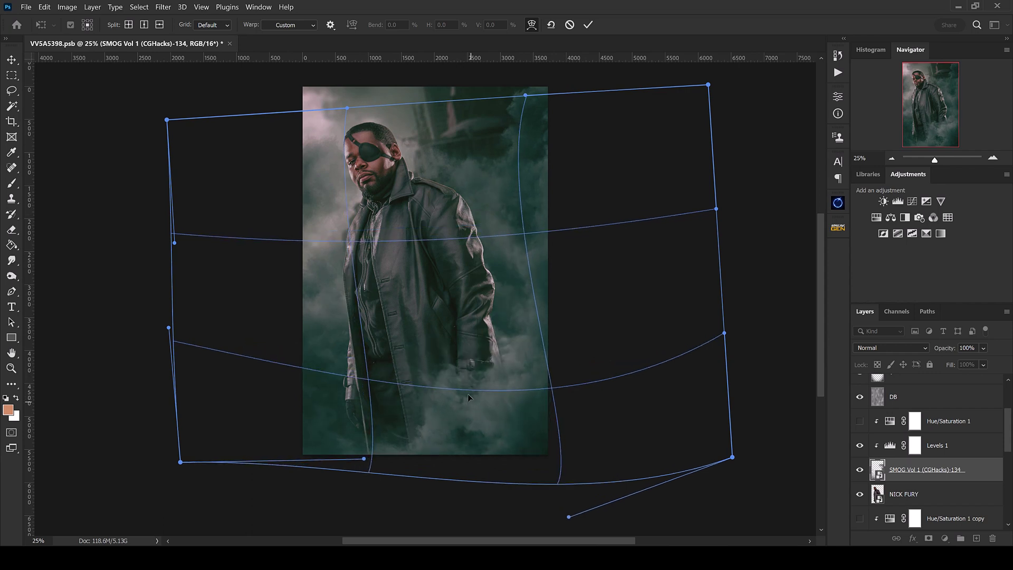
pyautogui.hotkey('ctrl', 'z')
pyautogui.press('Return')
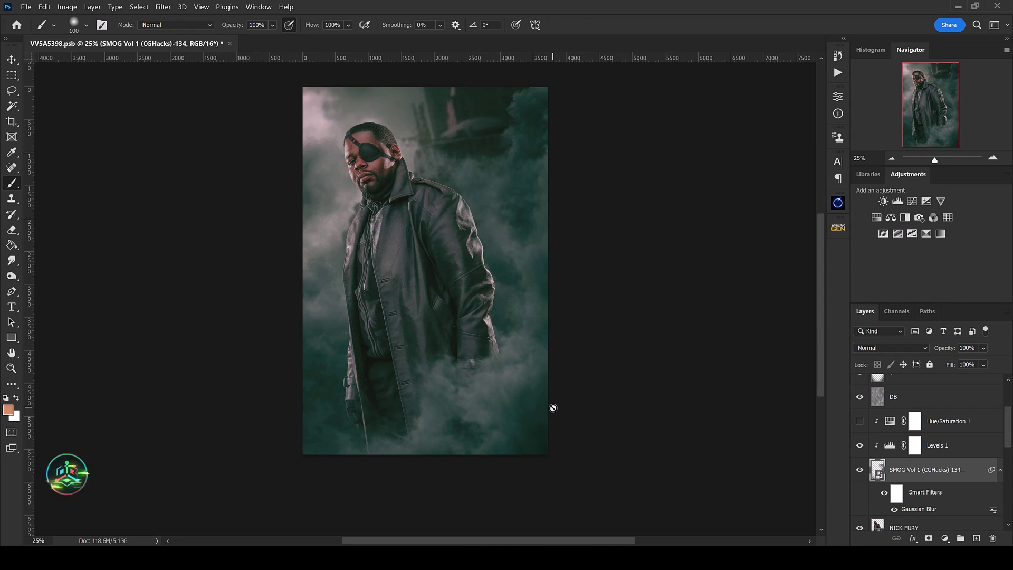
# Step: Undo the mesh warp and start a Puppet Warp on the foreground smoke layer
pyautogui.hotkey('ctrl', 'z')
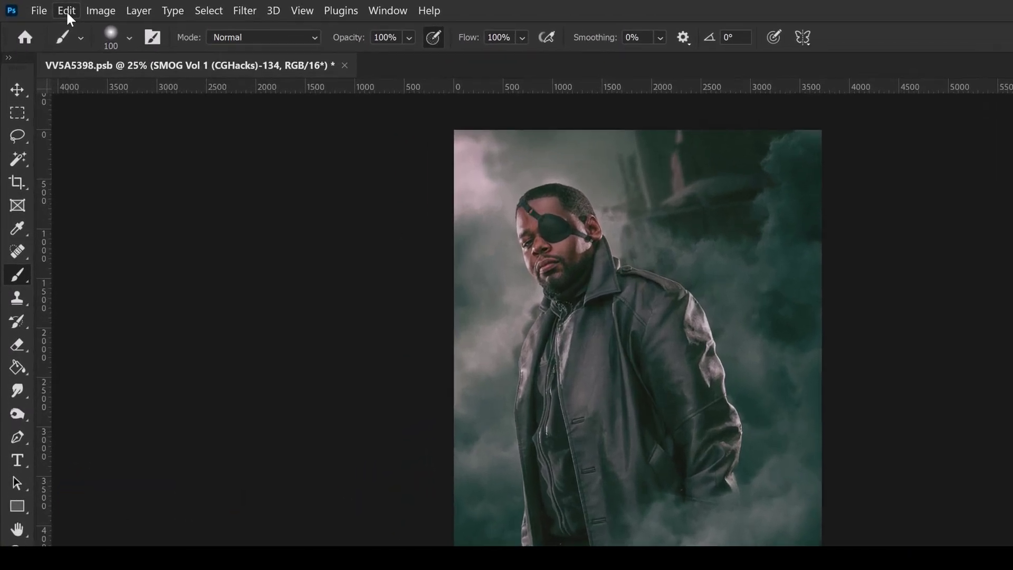
pyautogui.click(55, 9)
pyautogui.click(116, 332)
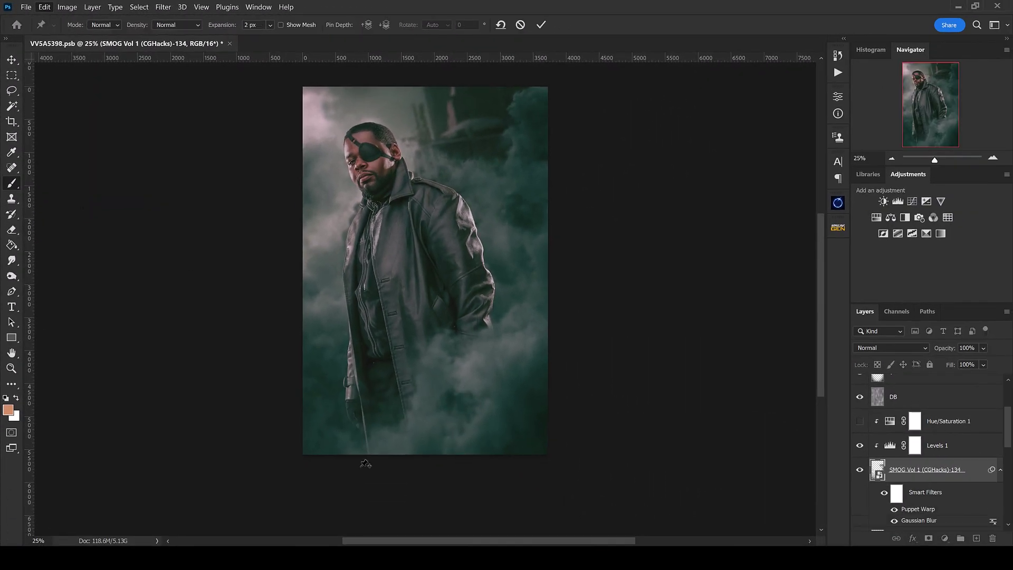
# Step: Pin the smoke at three edges, then drag a pin beside the coat hem to reshape it
pyautogui.click(321, 450)
pyautogui.click(527, 414)
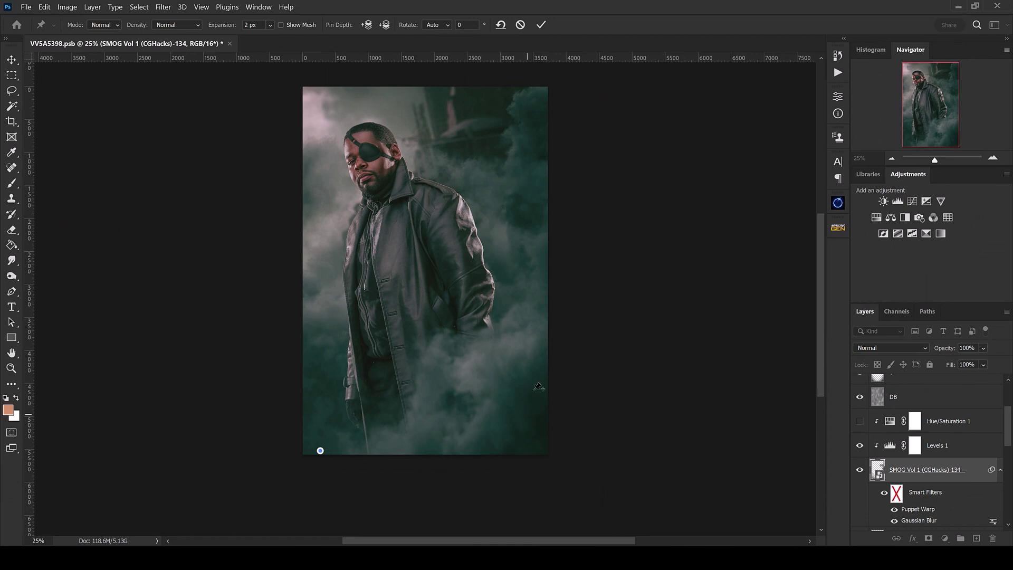
pyautogui.click(545, 191)
pyautogui.click(460, 359)
pyautogui.moveTo(461, 359); pyautogui.dragTo(417, 330)
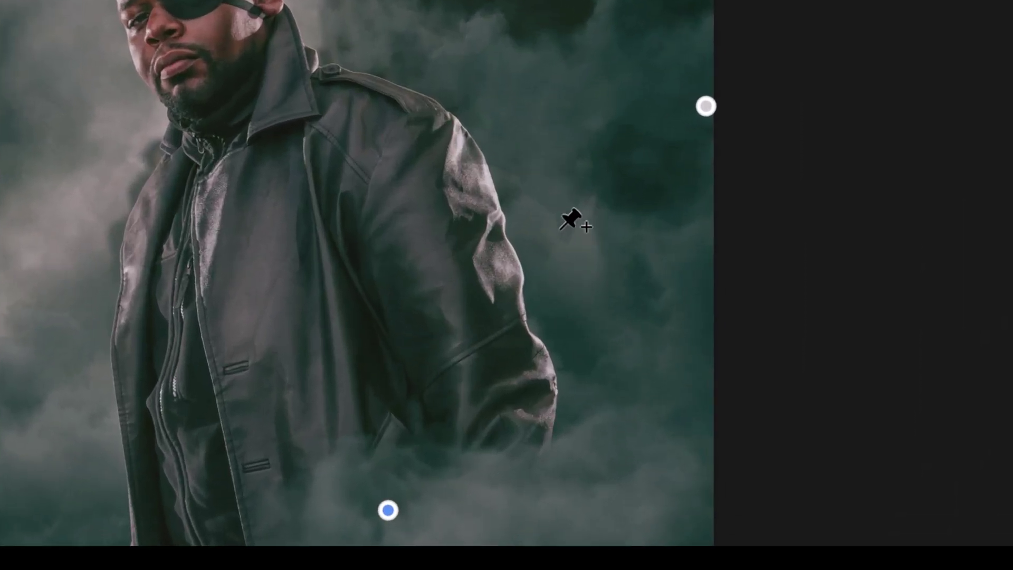
pyautogui.hotkey('ctrl', '+')
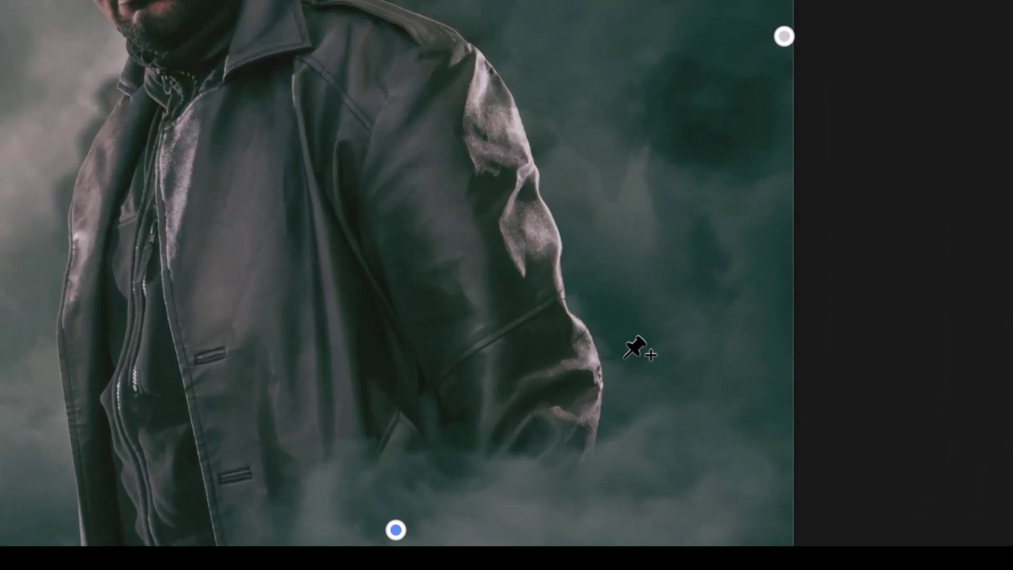
pyautogui.hotkey('ctrl', '+')
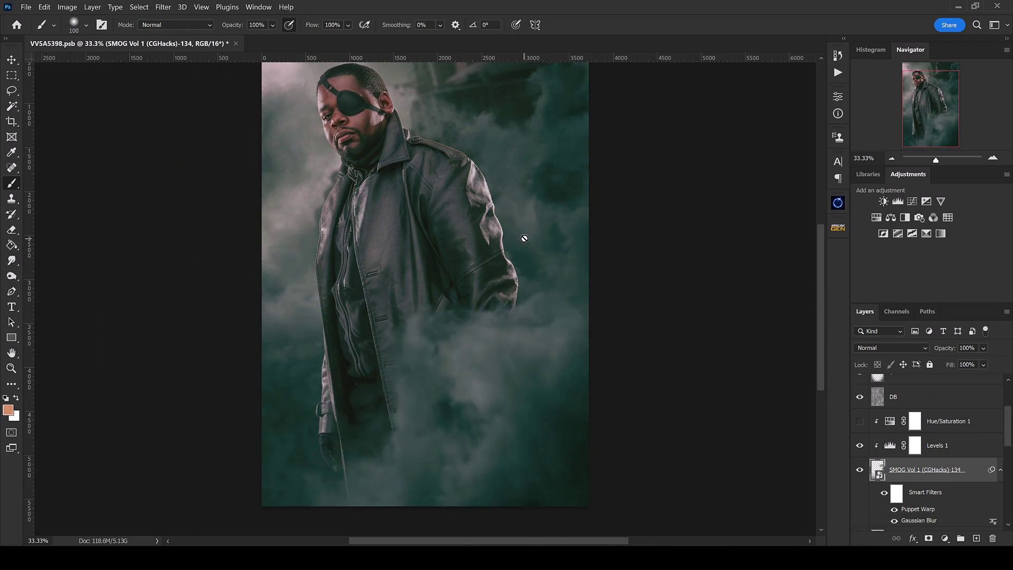
# Step: Undo the Puppet Warp, leaving SMOG Vol 1 (CGHacks)-134 with only Gaussian Blur
pyautogui.hotkey('ctrl', 'z')
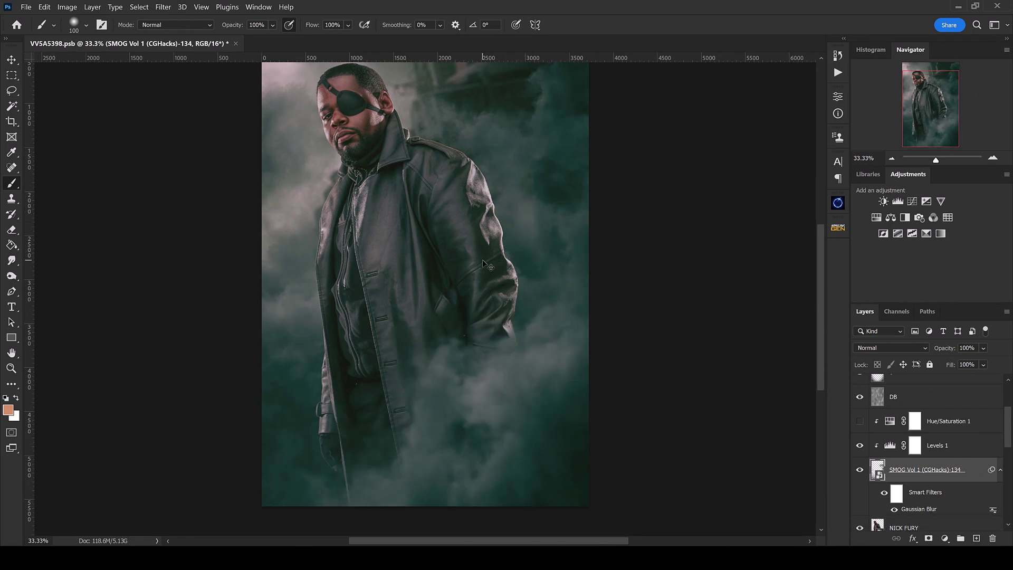
pyautogui.scroll(-1, 484, 280)
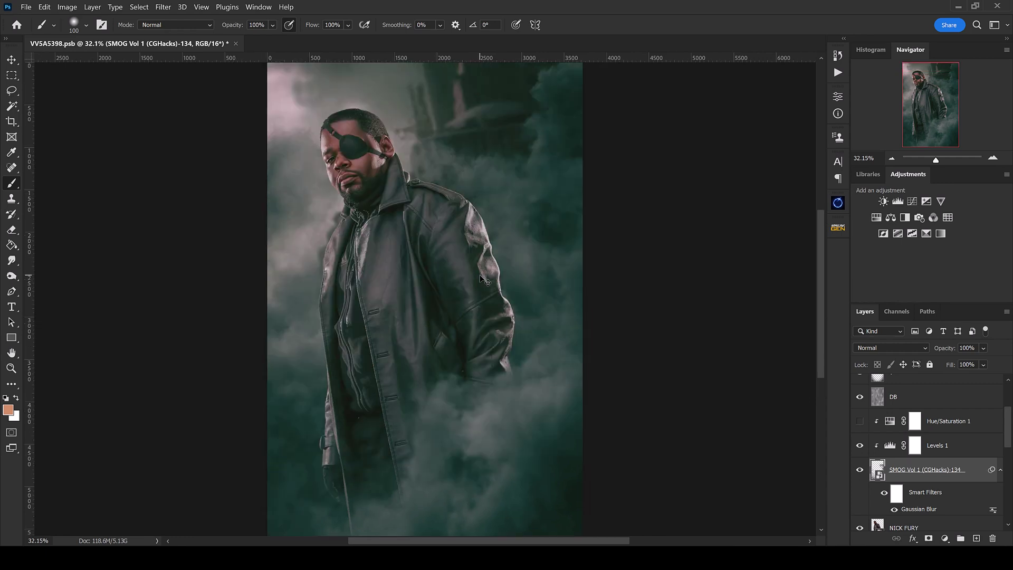